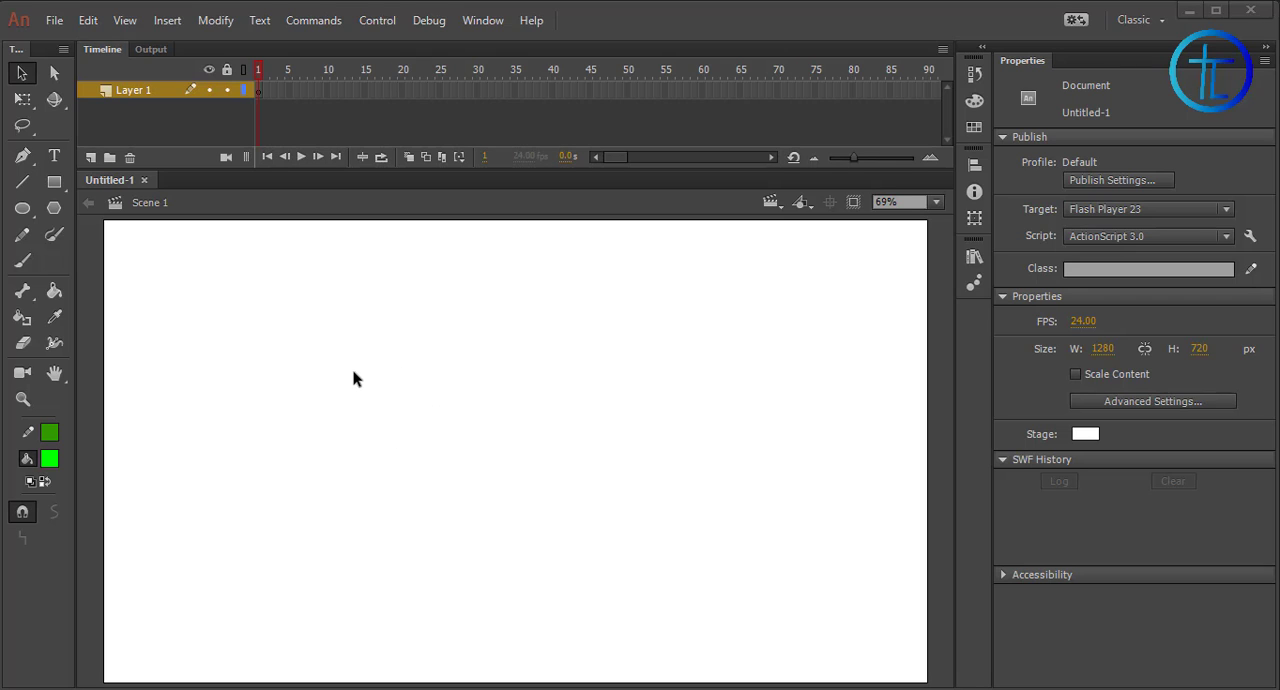
# Draw a green rectangle about 197 × 230 px at the stage's left and extend Layer 1 to frame 30
pyautogui.press('r')
pyautogui.moveTo(199, 363)
pyautogui.mouseDown()
pyautogui.moveTo(260, 451)
pyautogui.moveTo(326, 511)
pyautogui.mouseUp()
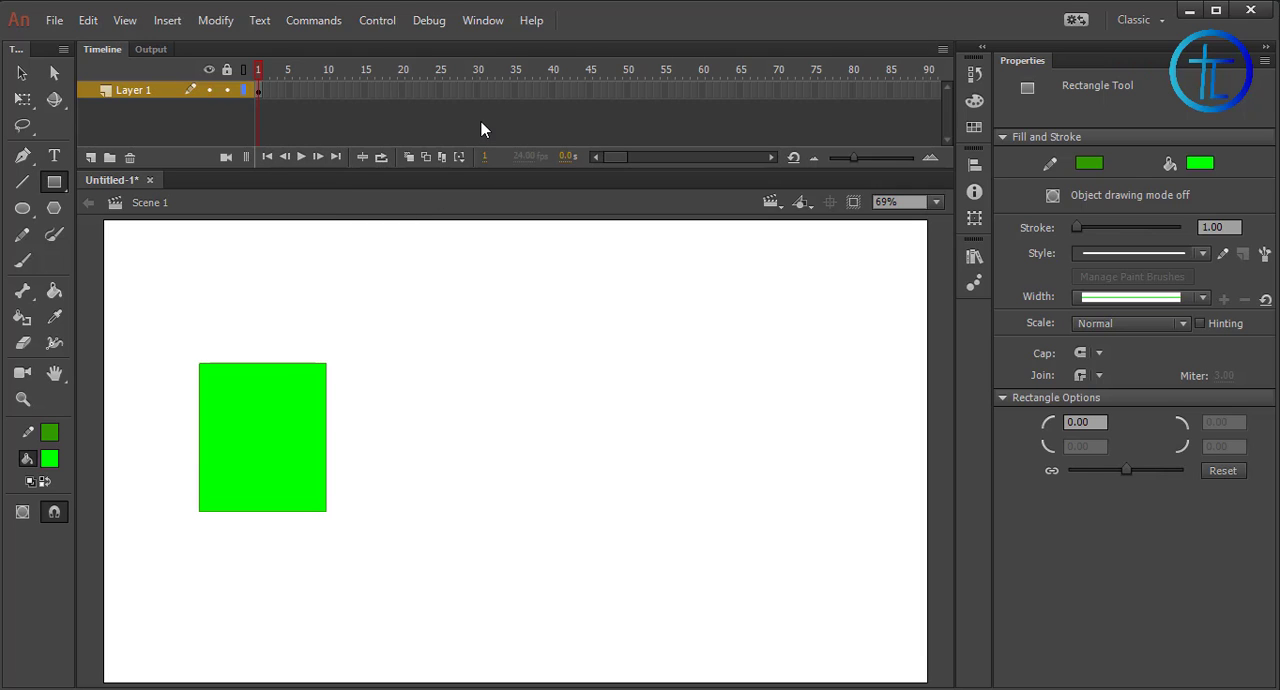
pyautogui.rightClick(478, 93)
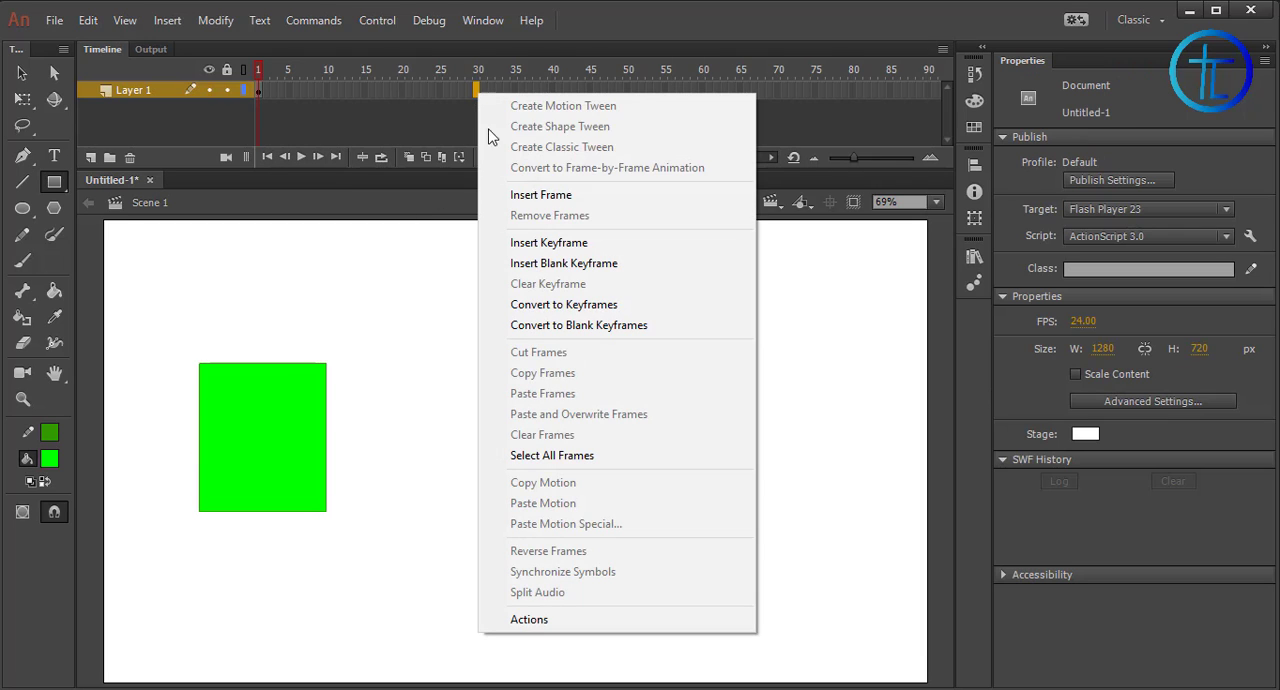
pyautogui.click(503, 196)
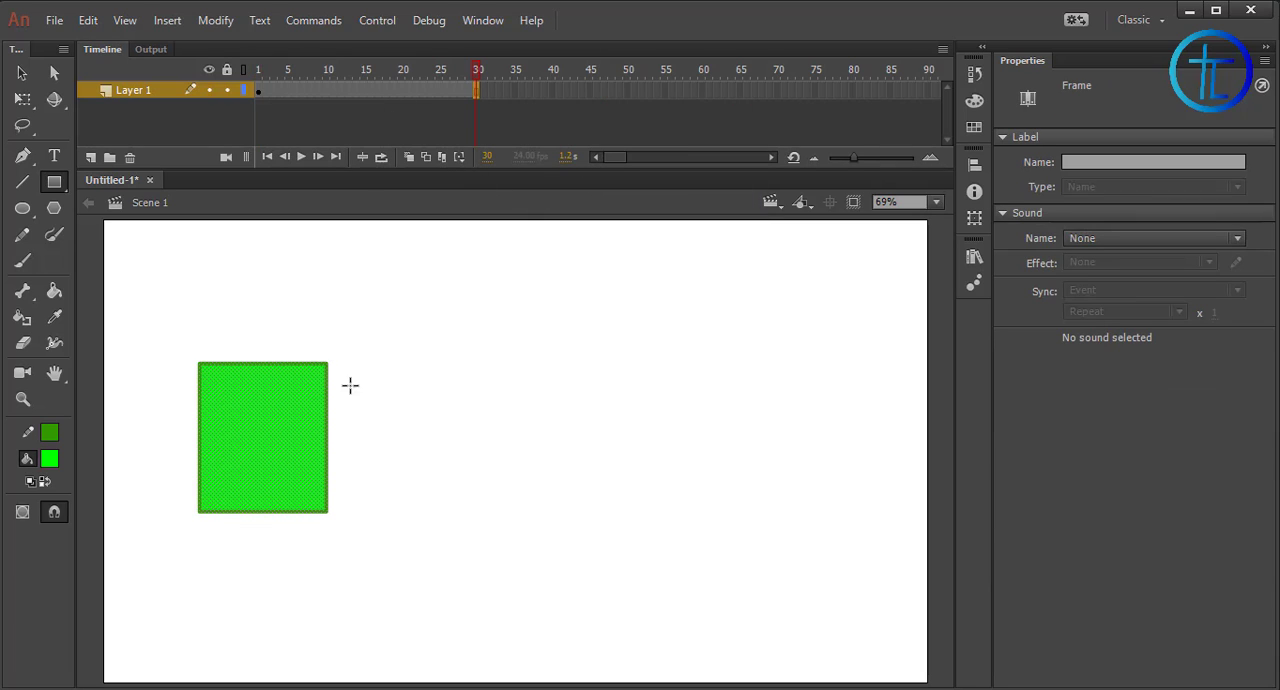
# Convert the whole rectangle, including its outline, to a Graphic symbol and move it nearer the stage's upper-left corner at frame 1
pyautogui.click(22, 73)
pyautogui.moveTo(456, 302); pyautogui.dragTo(157, 578)
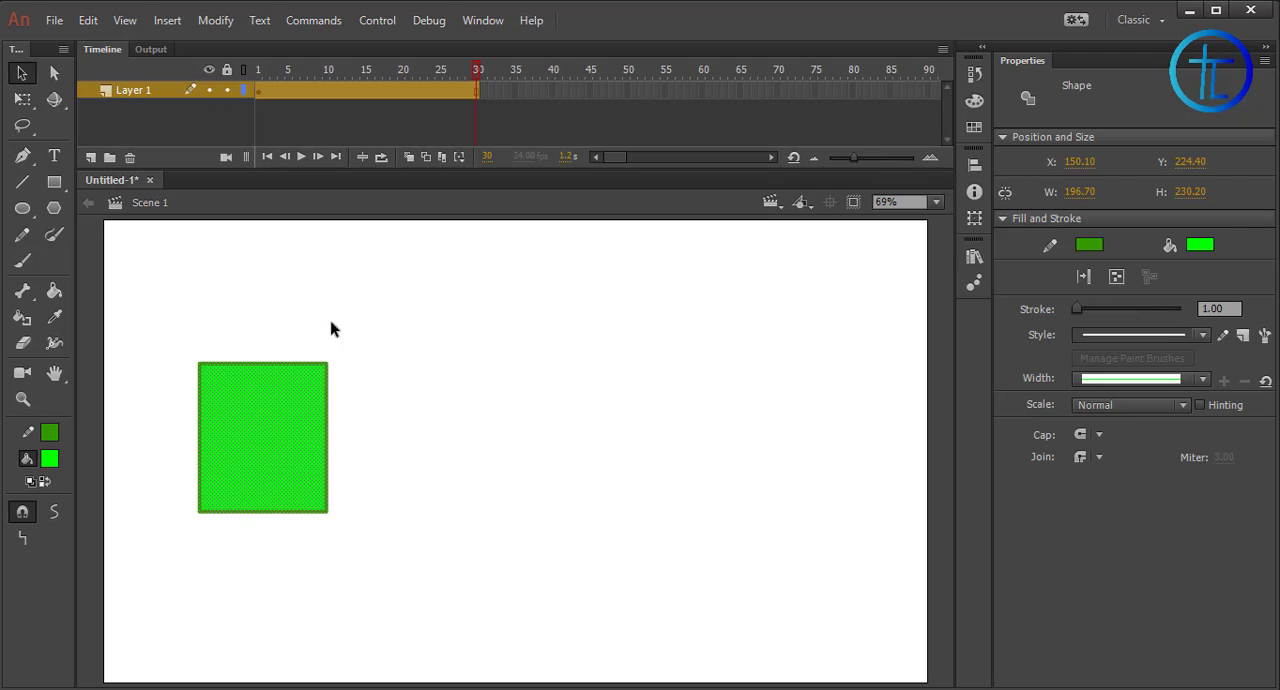
pyautogui.rightClick(291, 444)
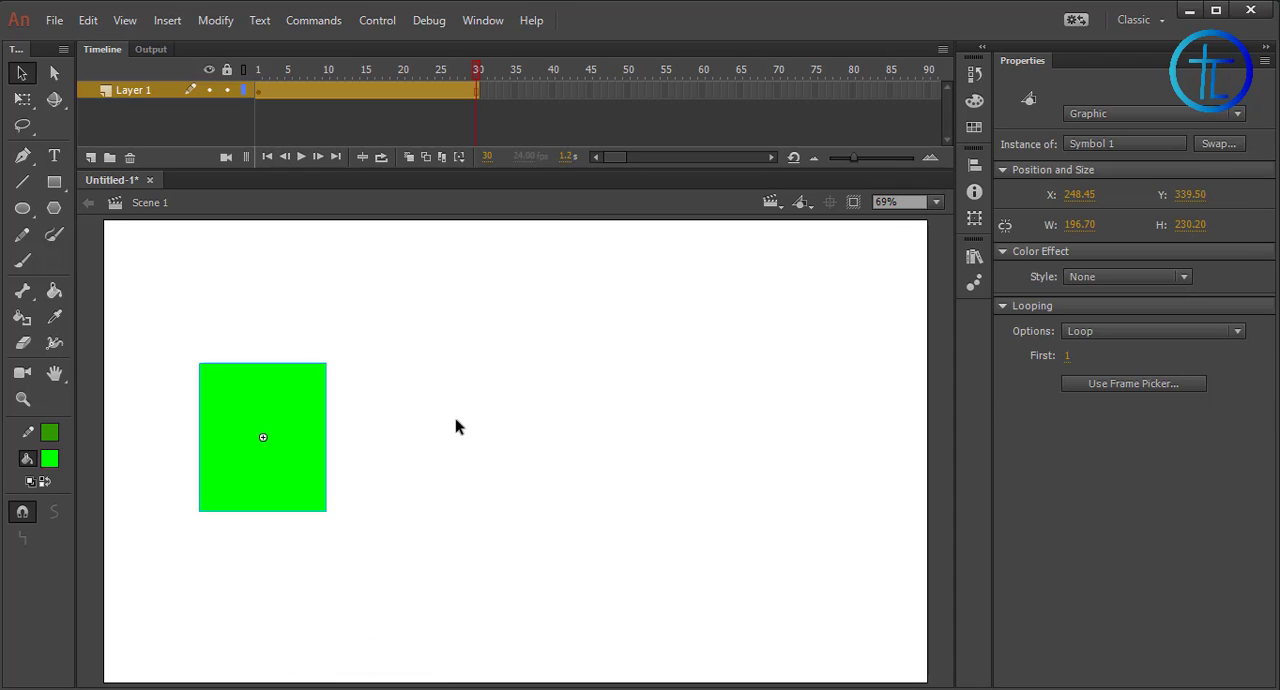
pyautogui.click(421, 660)
pyautogui.press('Return')
pyautogui.hotkey('shift', ',')
pyautogui.moveTo(306, 414); pyautogui.dragTo(193, 343)
# Insert a keyframe at frame 10 and move the rectangle to the top centre of the stage
pyautogui.click(327, 89)
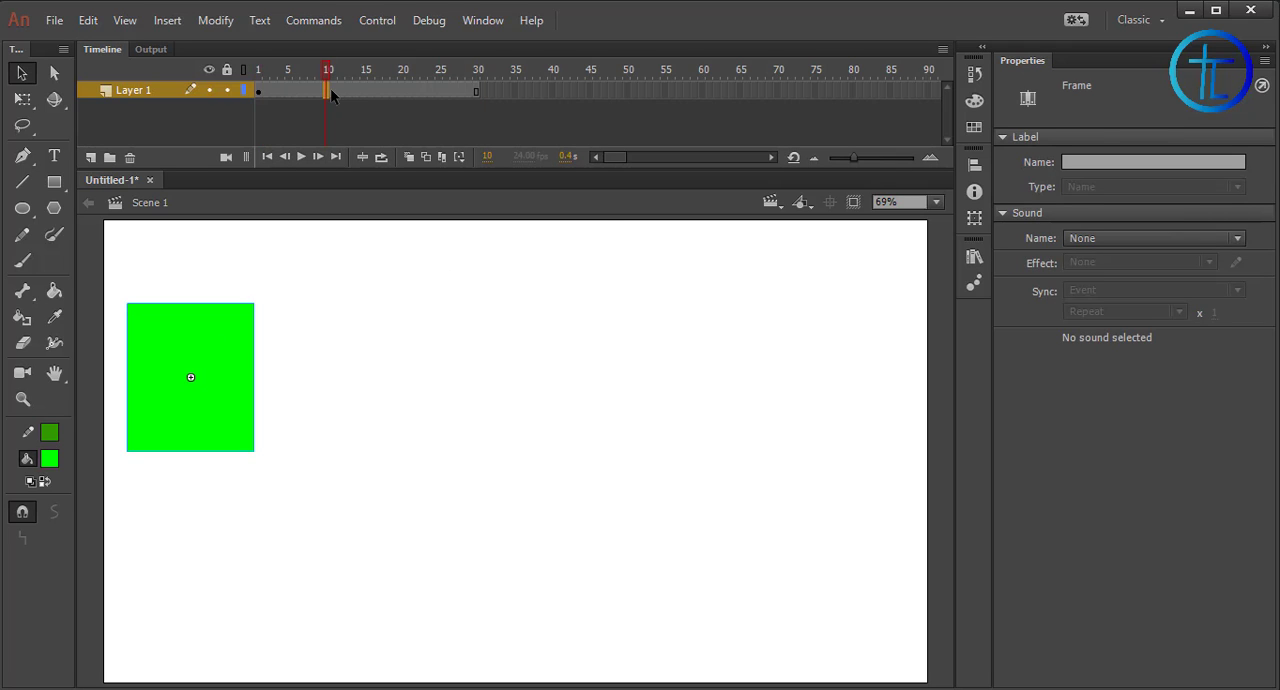
pyautogui.rightClick(327, 92)
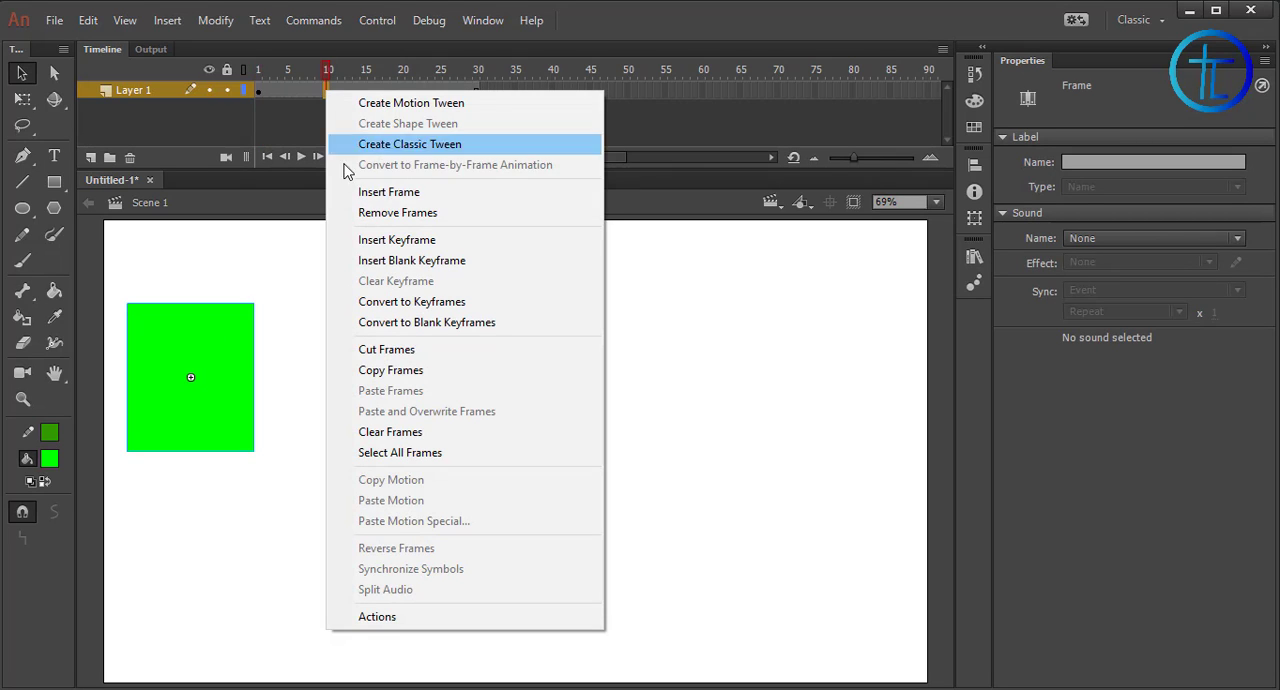
pyautogui.click(372, 242)
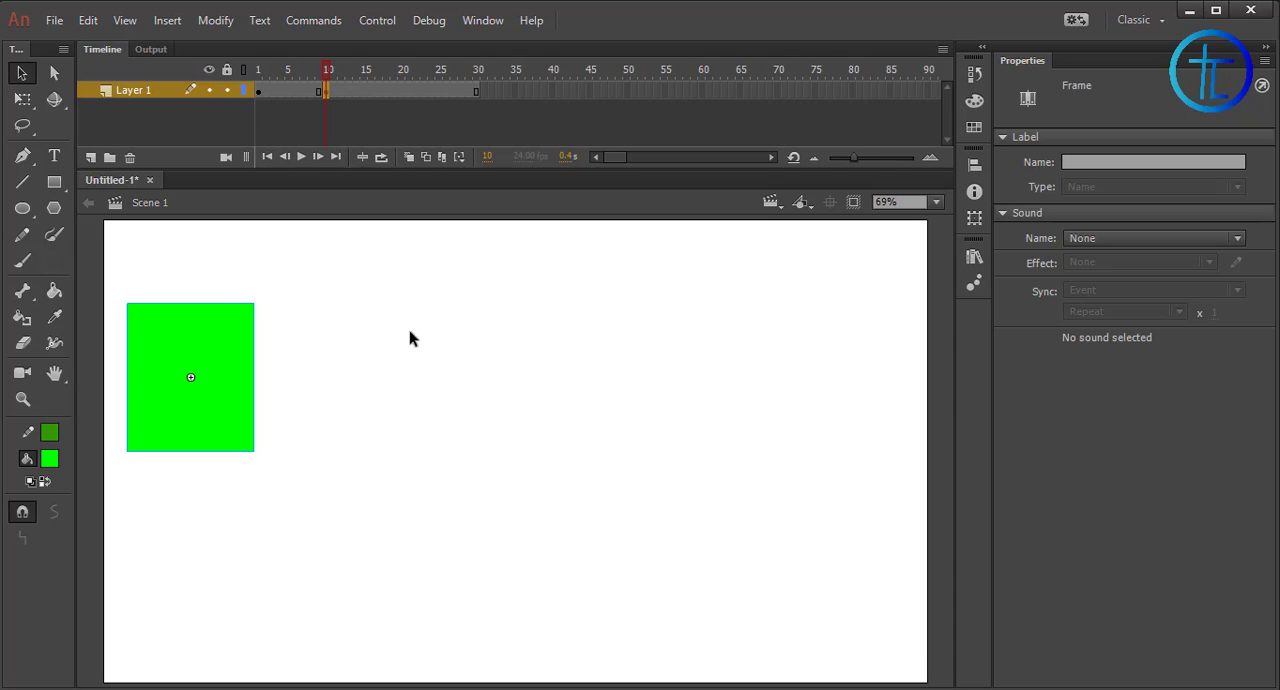
pyautogui.moveTo(209, 382); pyautogui.dragTo(563, 318)
# Insert a keyframe at frame 20, move the rectangle to the stage's lower-right corner, and play the animation from frame 1
pyautogui.click(402, 91)
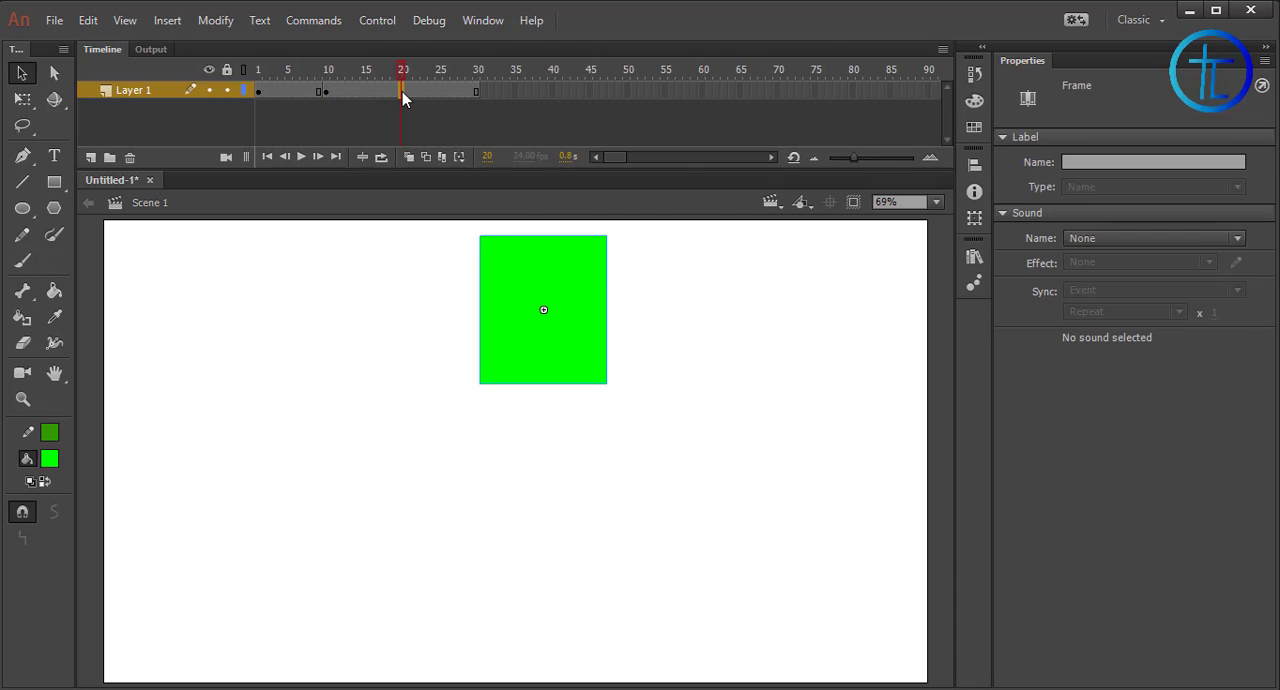
pyautogui.rightClick(402, 91)
pyautogui.click(443, 240)
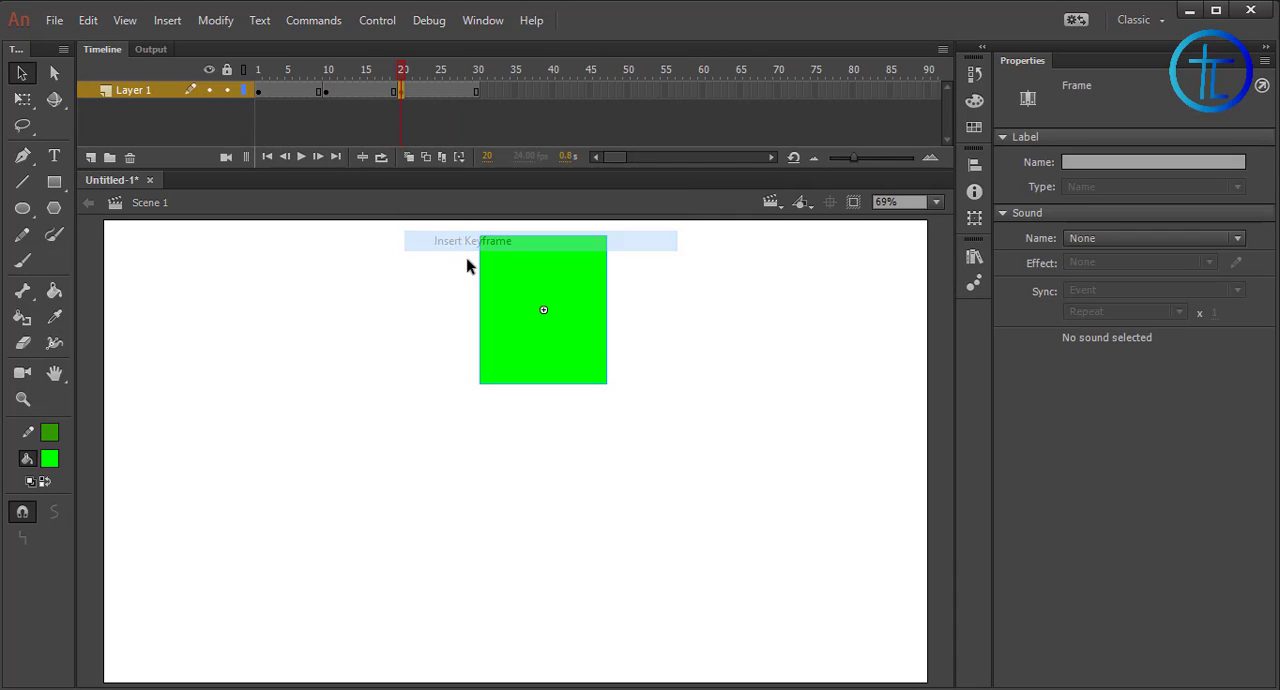
pyautogui.moveTo(574, 328); pyautogui.dragTo(835, 554)
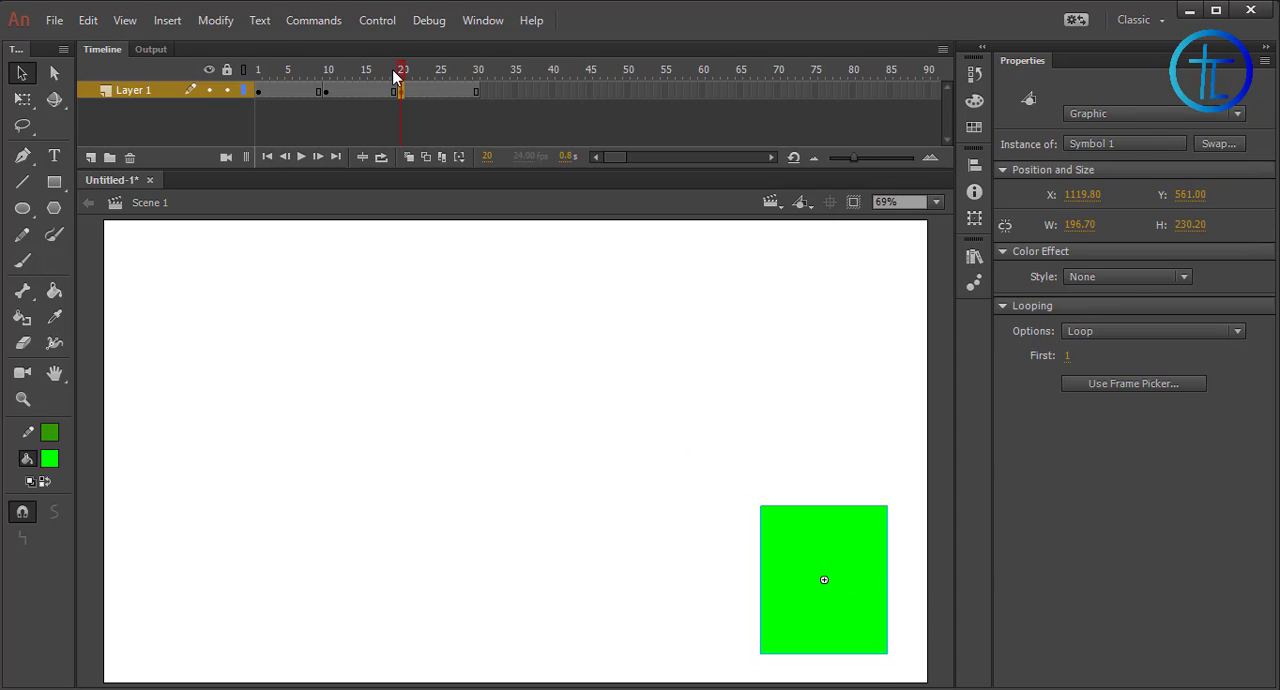
pyautogui.moveTo(367, 71); pyautogui.dragTo(245, 67)
pyautogui.click(302, 157)
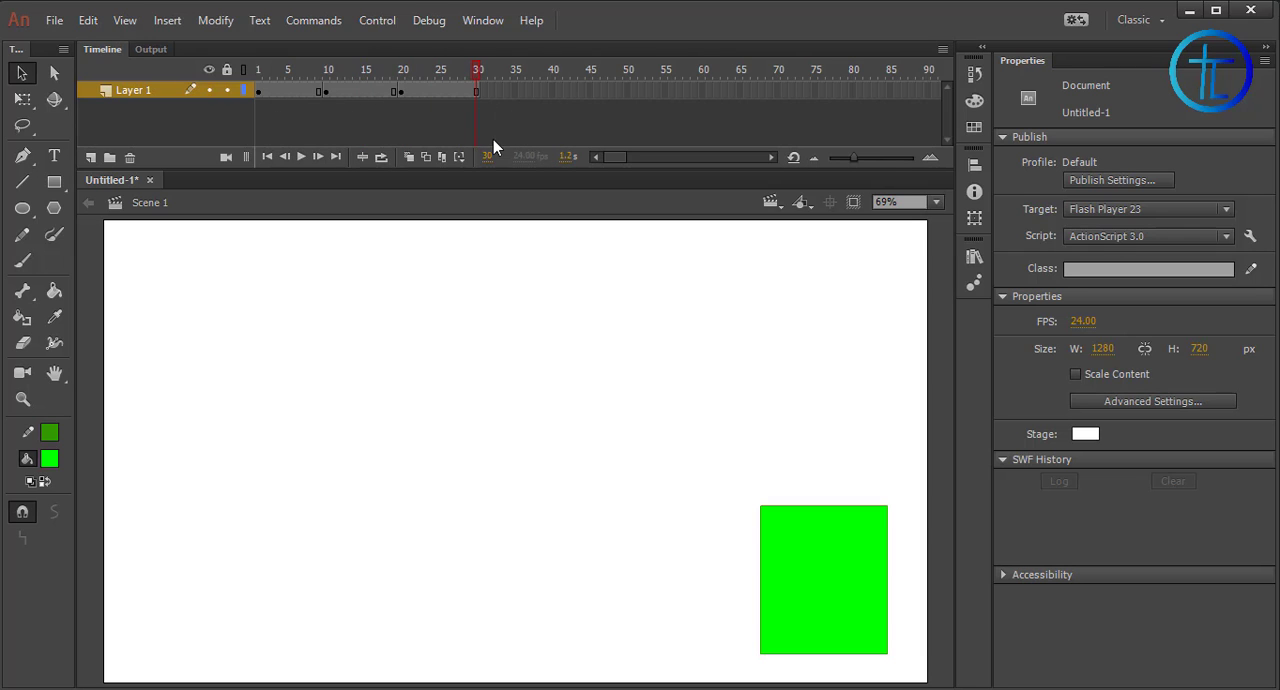
# Insert a keyframe at frame 30 and move the rectangle to the stage's lower-left corner
pyautogui.click(479, 91)
pyautogui.rightClick(479, 91)
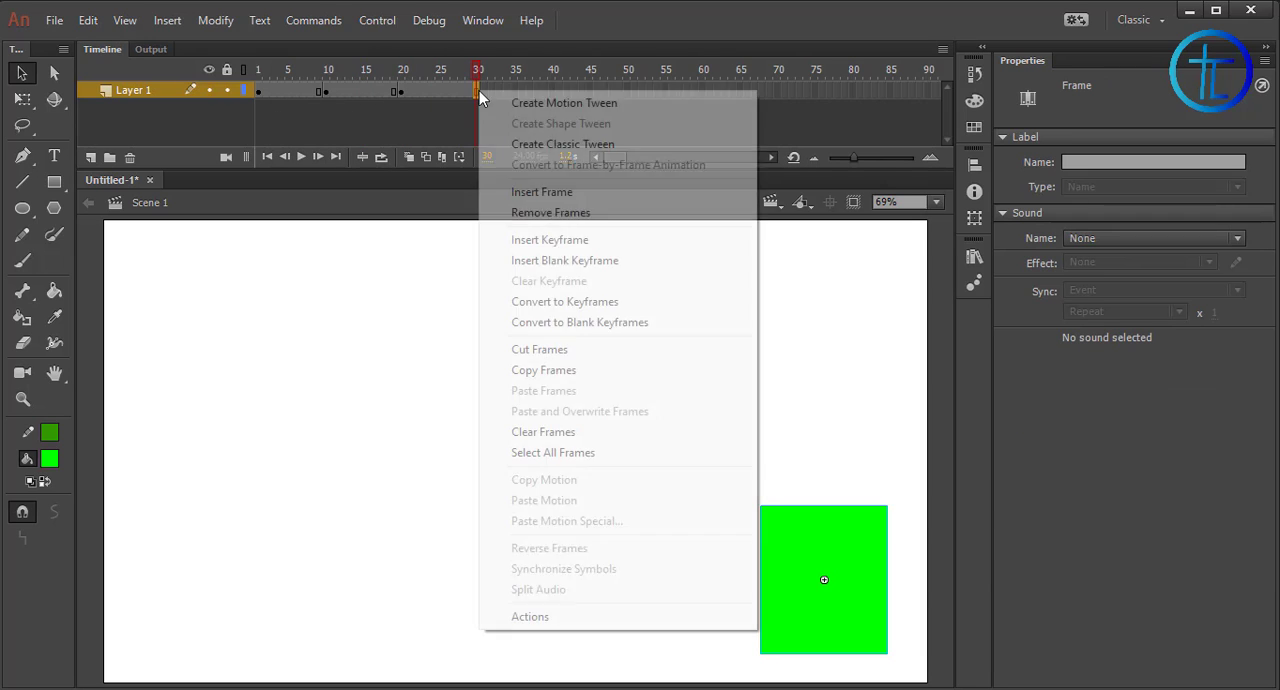
pyautogui.click(535, 240)
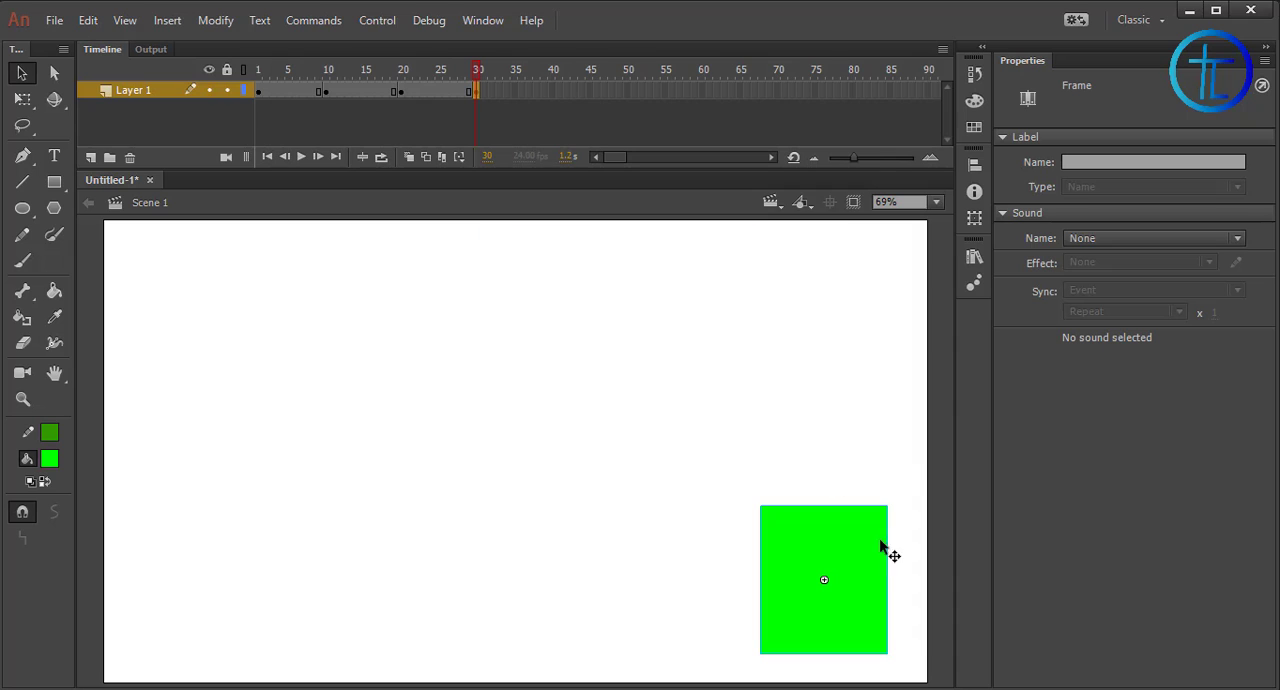
pyautogui.moveTo(861, 578); pyautogui.dragTo(218, 587)
# Create classic tweens across all keyframe spans from frame 1 to 30 and play the animation from the start
pyautogui.click(257, 91)
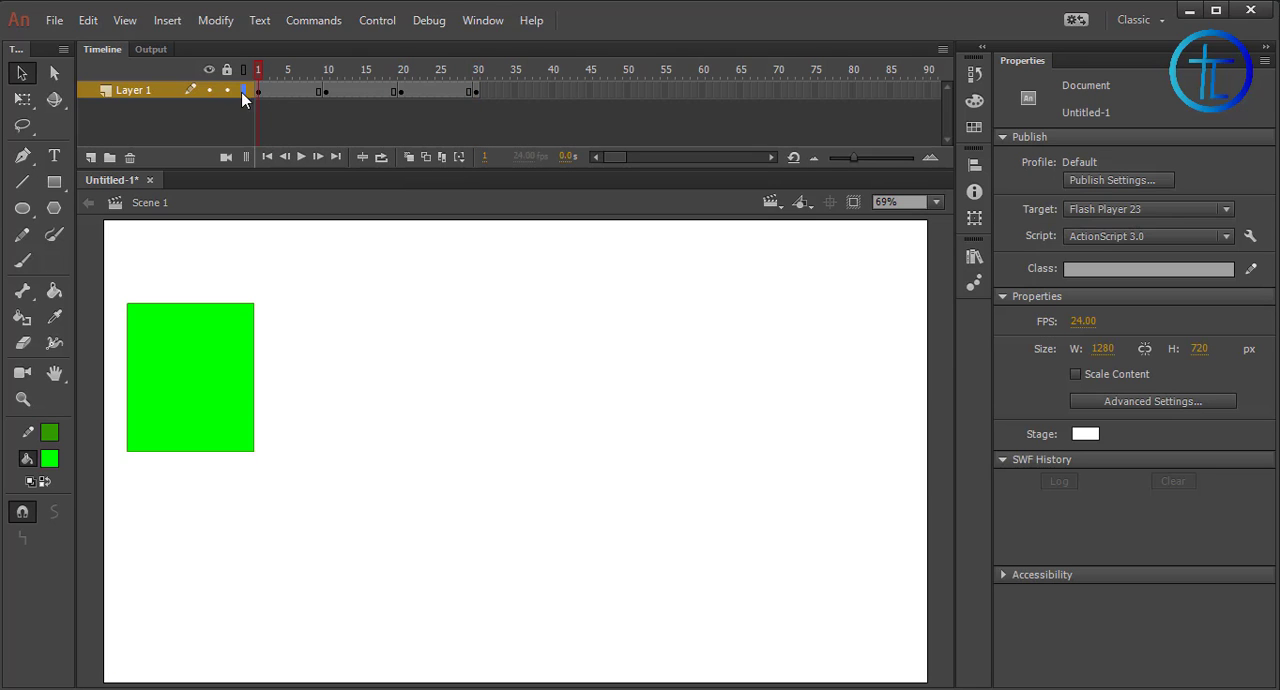
pyautogui.moveTo(285, 92); pyautogui.dragTo(461, 102)
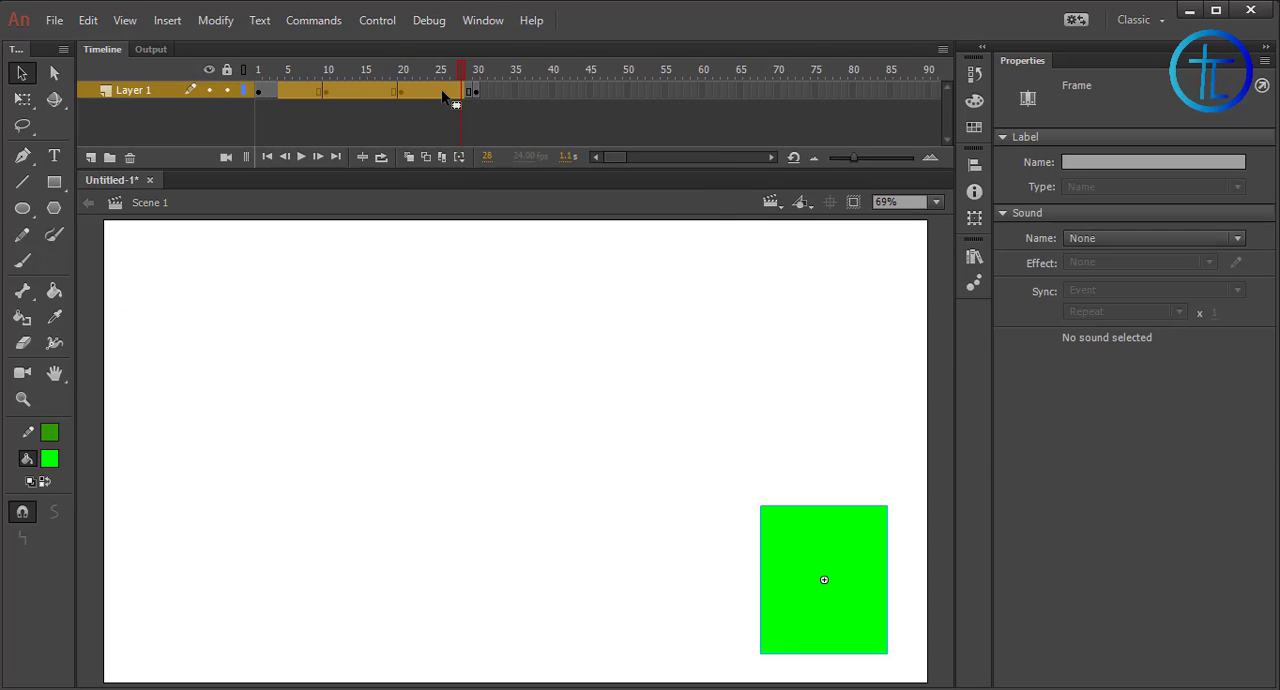
pyautogui.rightClick(442, 91)
pyautogui.click(553, 156)
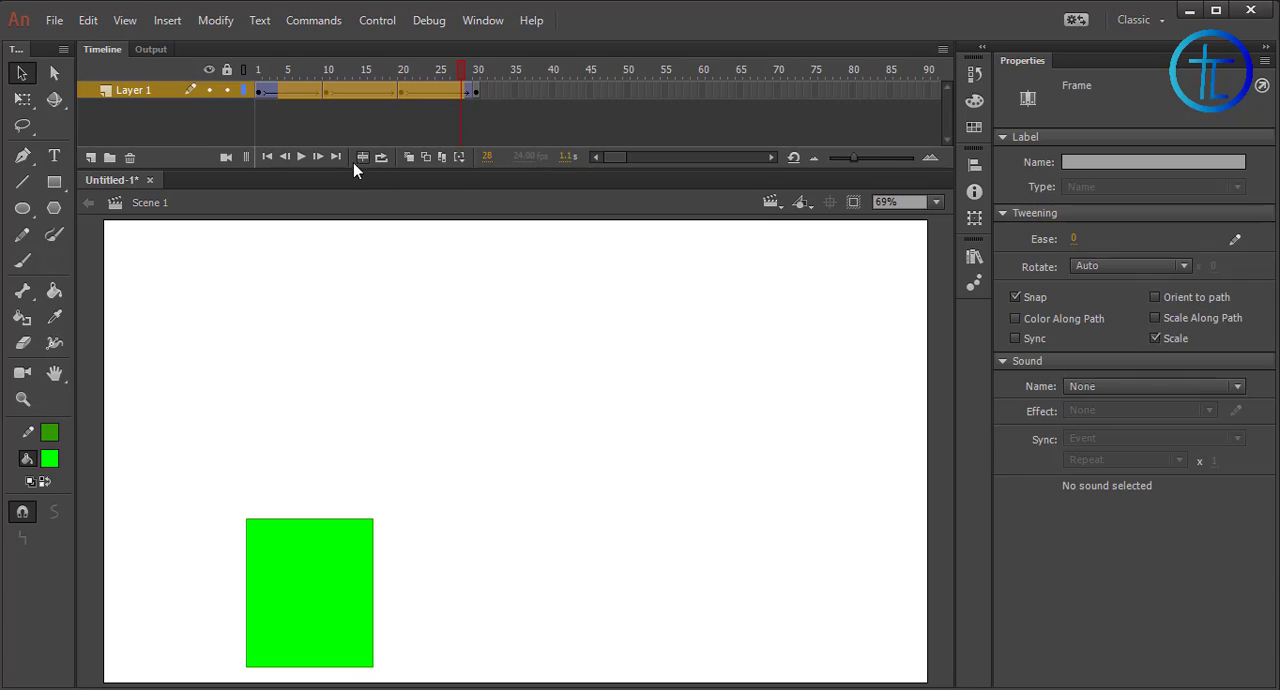
pyautogui.click(259, 76)
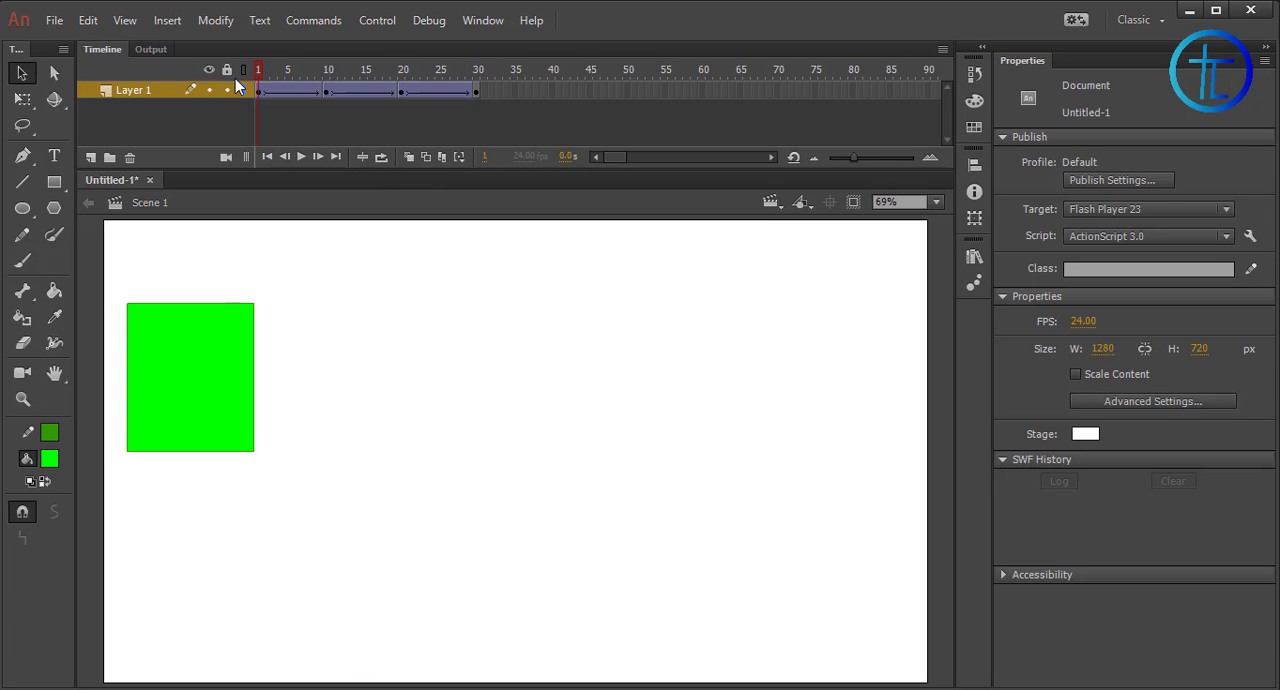
pyautogui.click(300, 158)
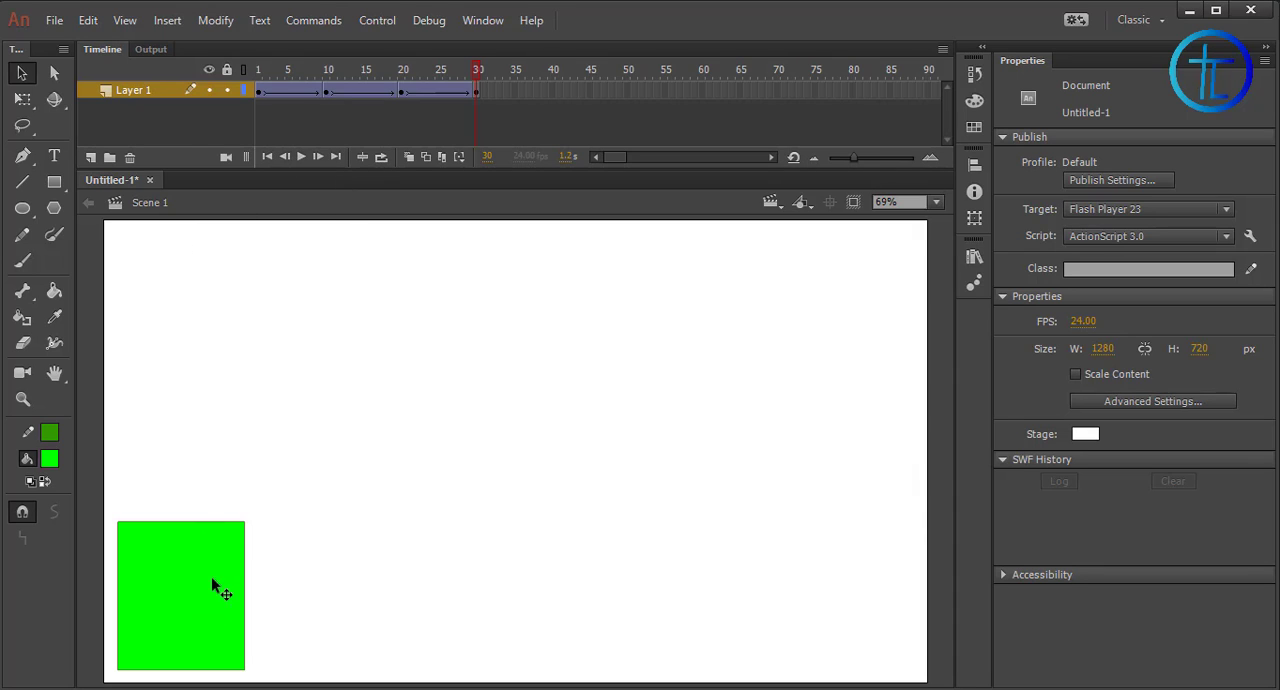
# Examine the tweening settings of the span between frames 10 and 20 and scrub back towards the start
pyautogui.click(365, 72)
pyautogui.click(362, 92)
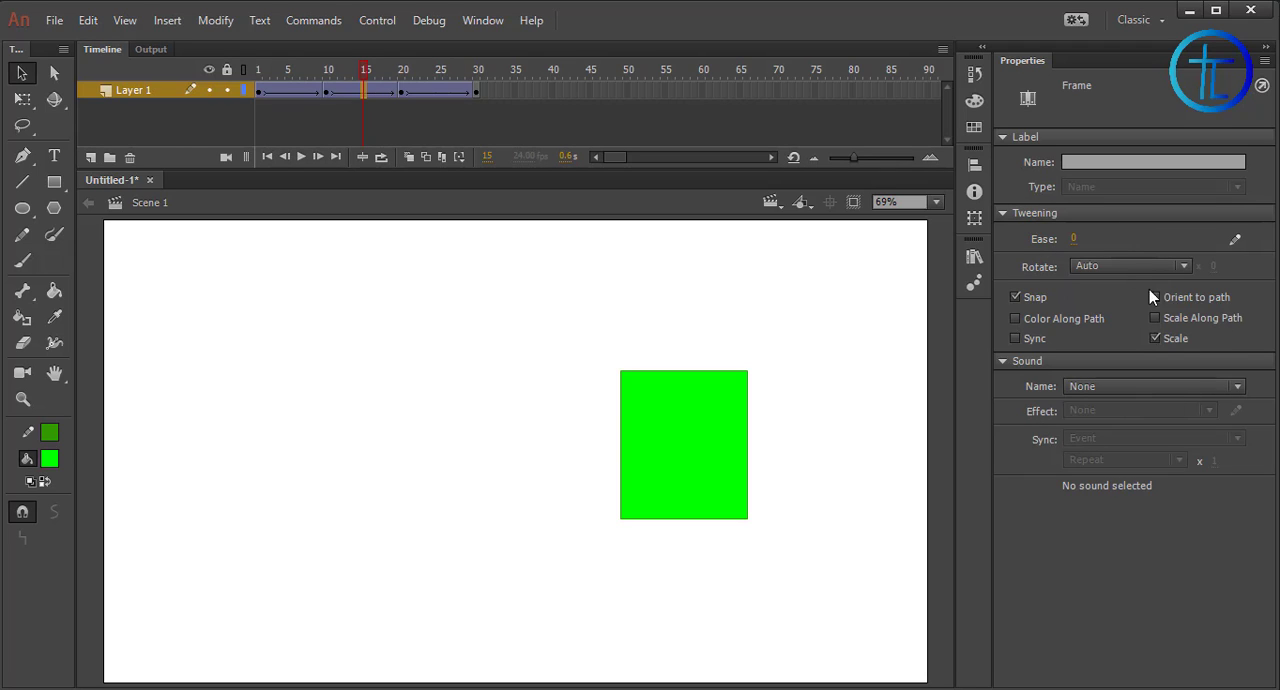
pyautogui.moveTo(381, 80); pyautogui.dragTo(266, 78)
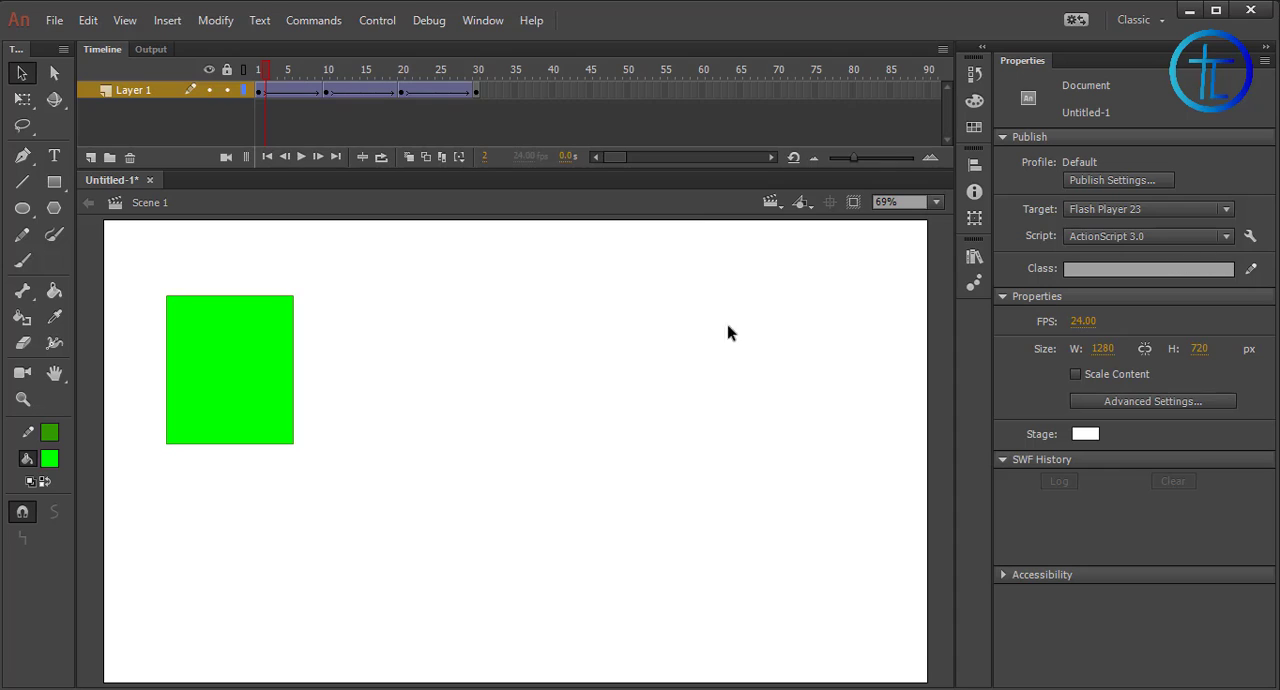
# Set the ease of the first tween, starting at frame 1, to 40 out and play the animation
pyautogui.click(272, 95)
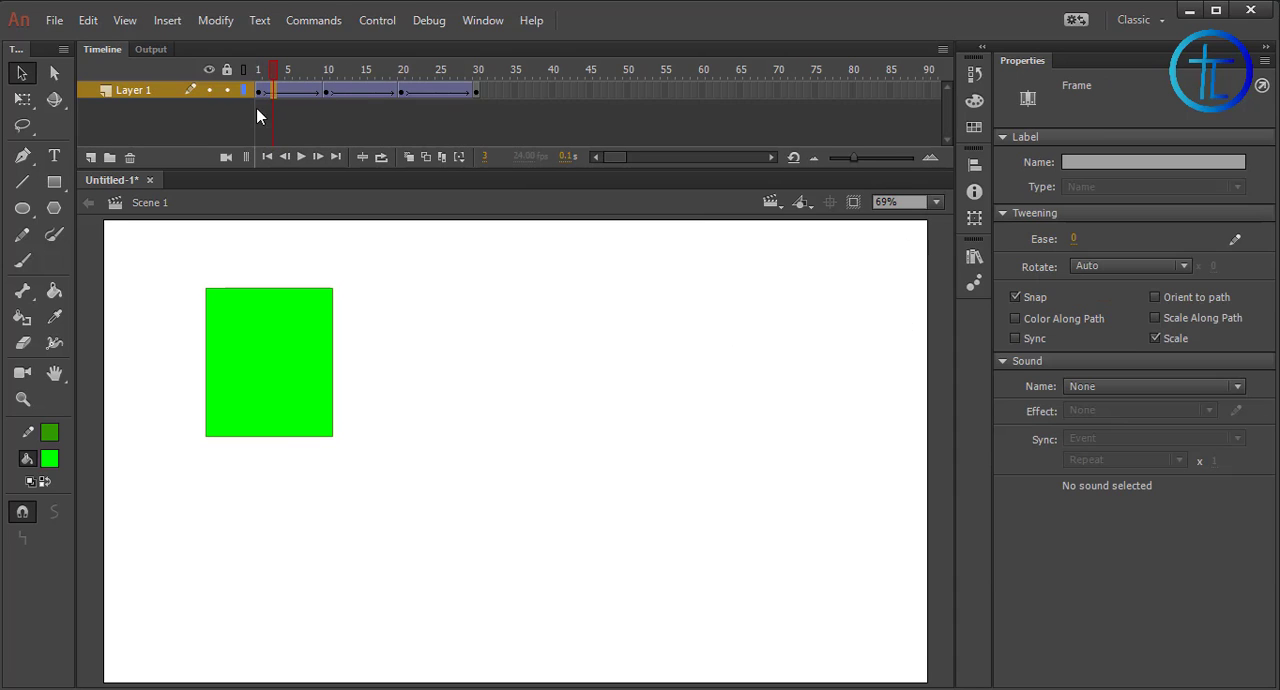
pyautogui.click(258, 91)
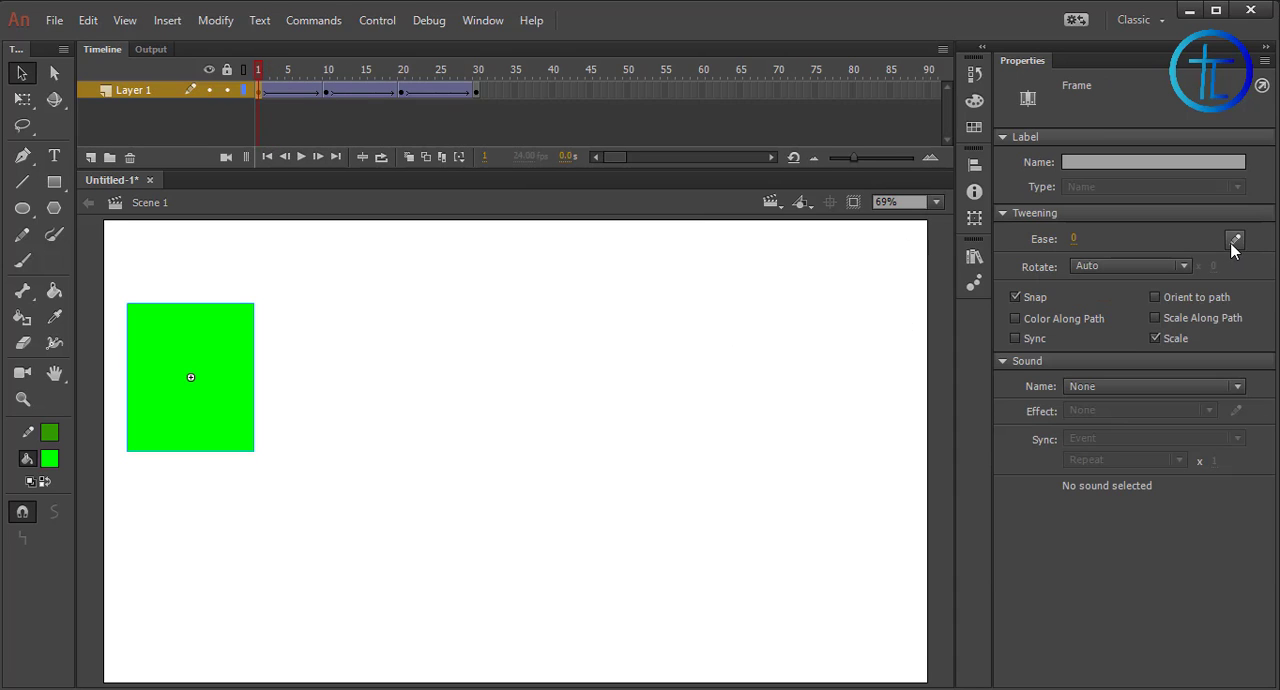
pyautogui.moveTo(1075, 239); pyautogui.dragTo(1111, 243)
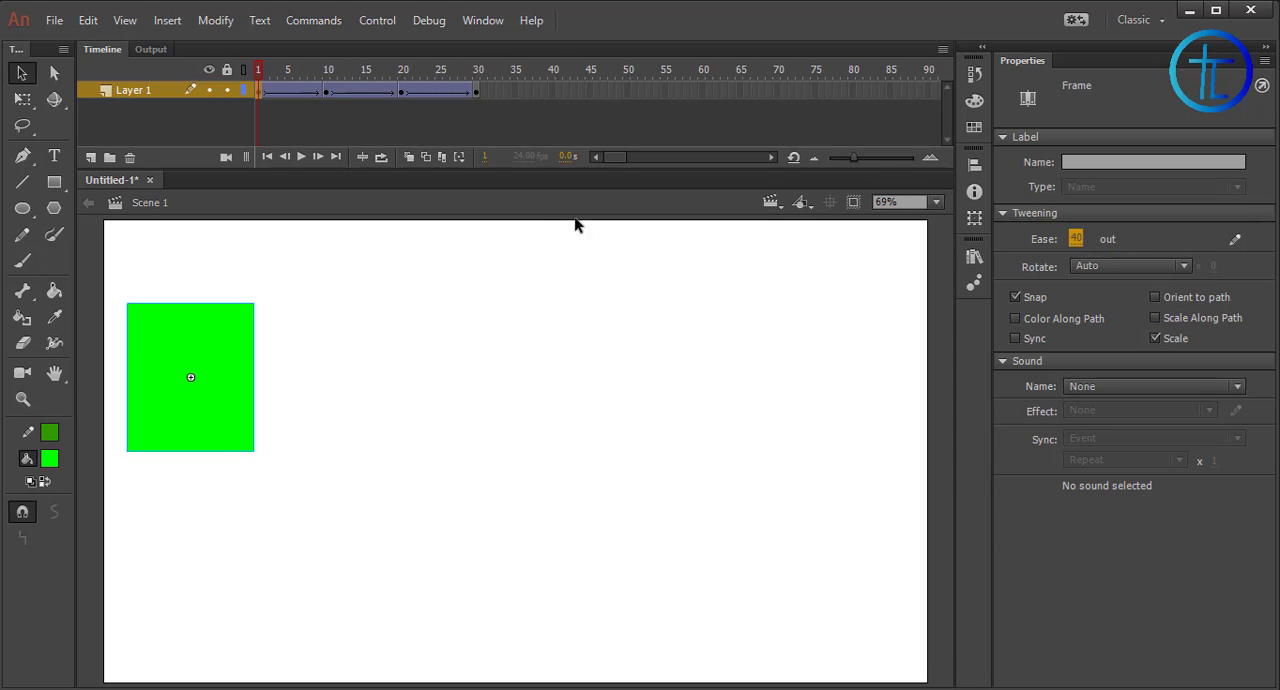
pyautogui.click(300, 158)
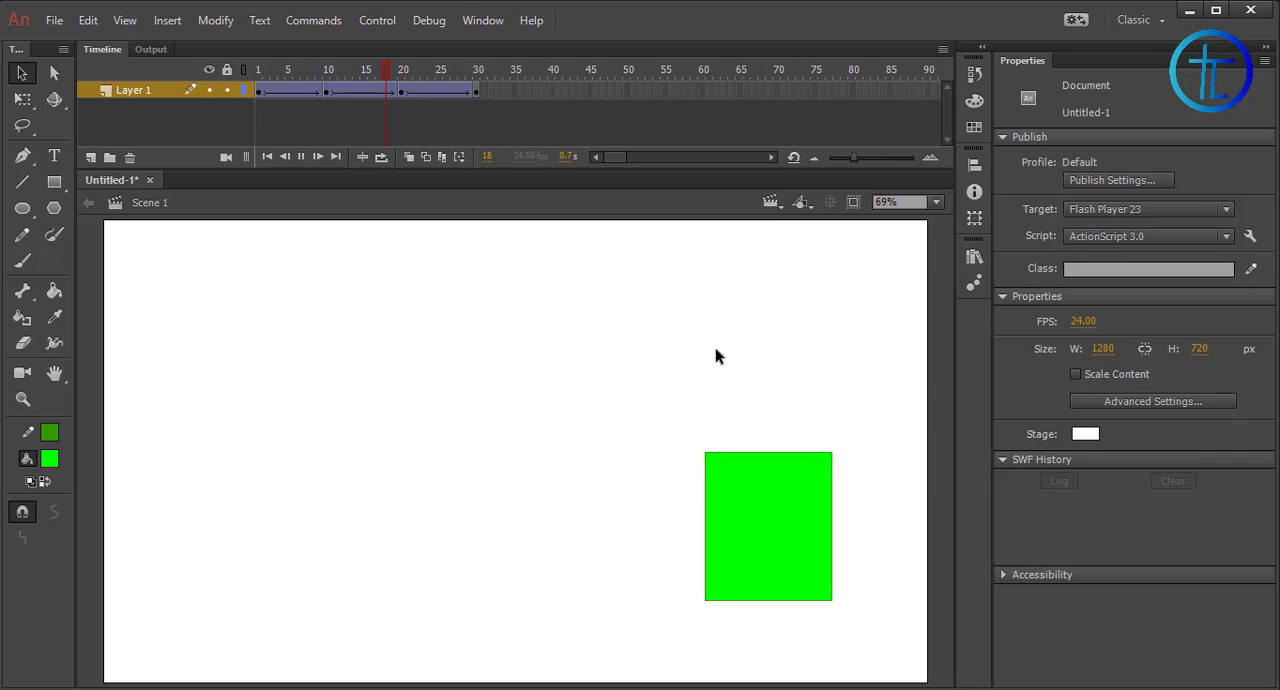
# Set the ease of the tween between frames 1 and 10 to 100 out and play the animation from frame 1
pyautogui.click(325, 92)
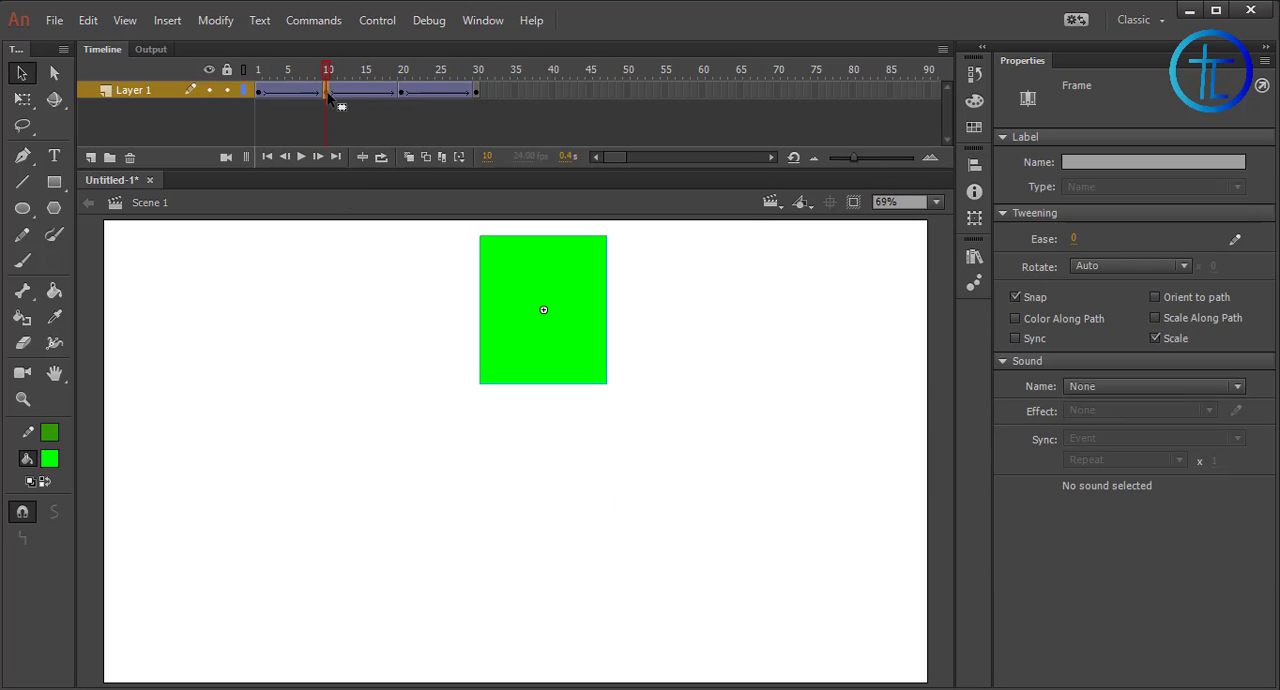
pyautogui.click(288, 90)
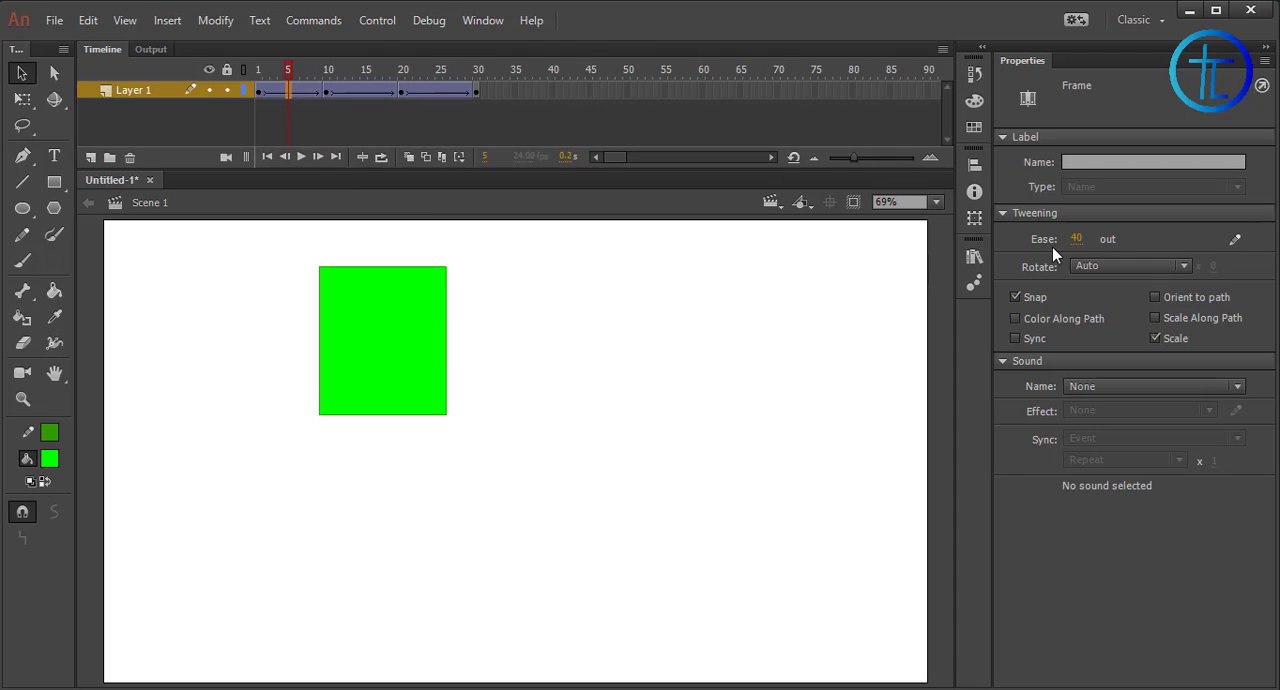
pyautogui.moveTo(1077, 239); pyautogui.dragTo(1233, 239)
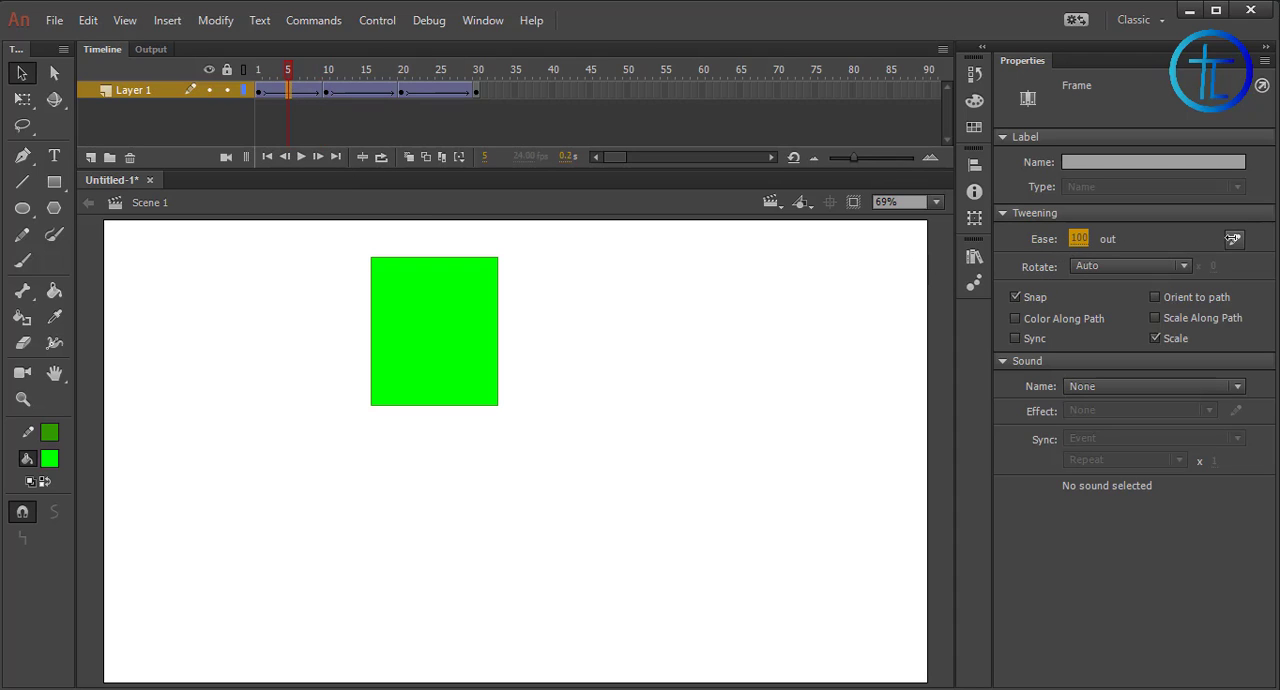
pyautogui.moveTo(288, 69); pyautogui.dragTo(251, 71)
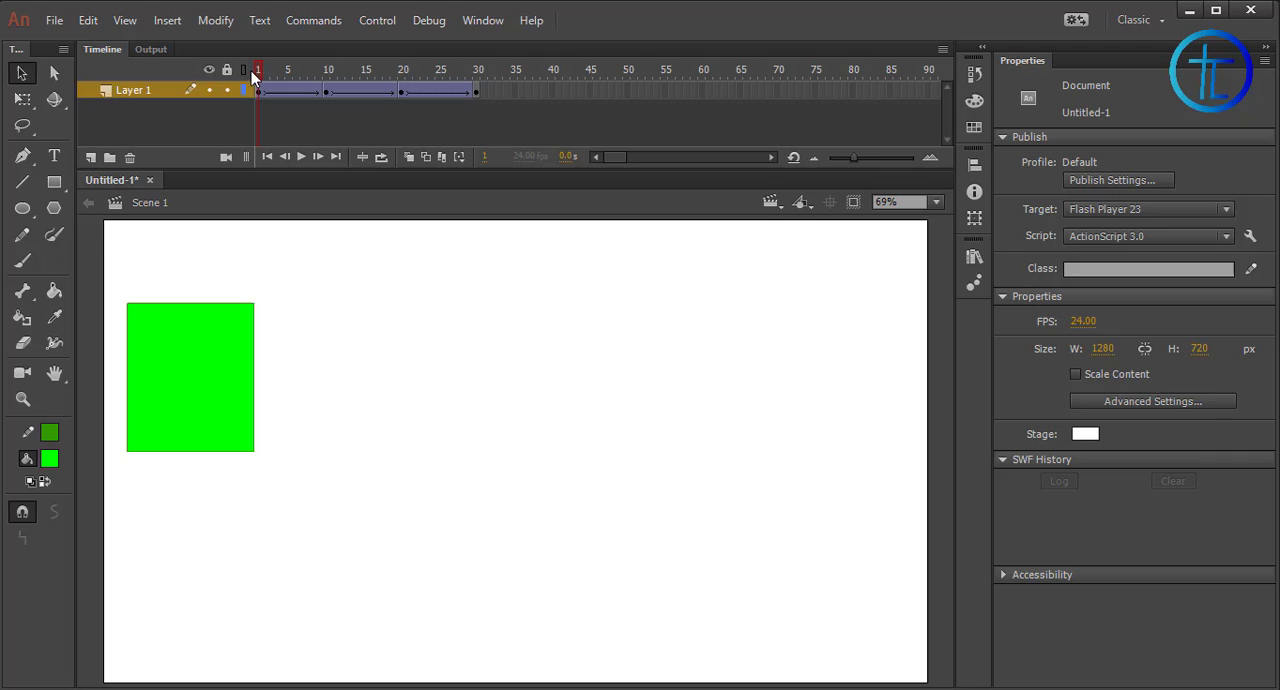
pyautogui.click(301, 157)
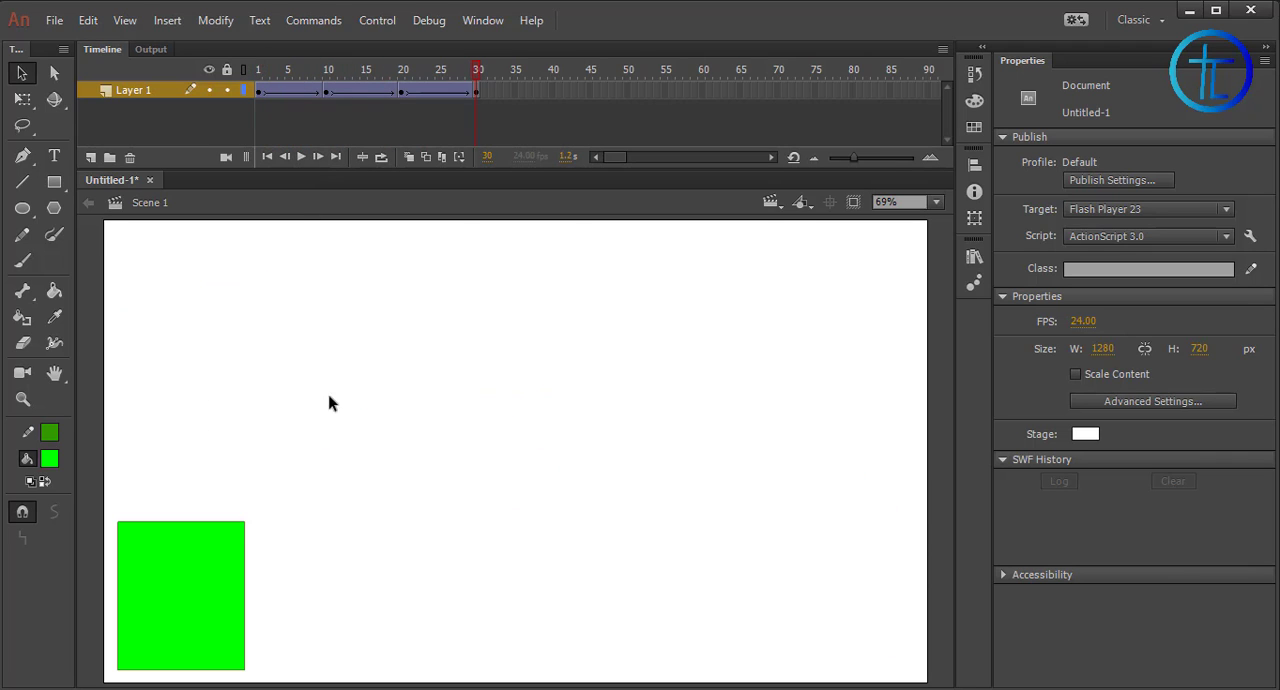
# Move the rectangle at frame 15 to the stage's left side, about X 310, Y 238, and scrub through the altered animation
pyautogui.moveTo(371, 68); pyautogui.dragTo(448, 100)
pyautogui.click(365, 90)
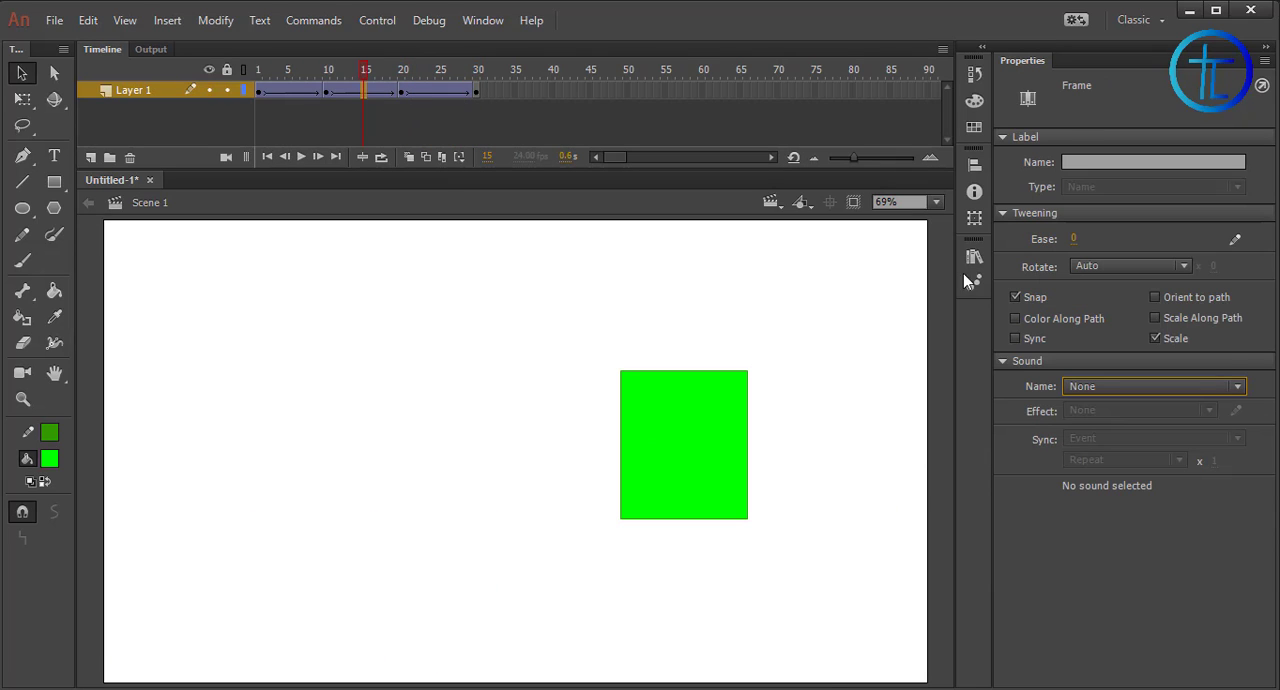
pyautogui.moveTo(551, 320); pyautogui.dragTo(810, 574)
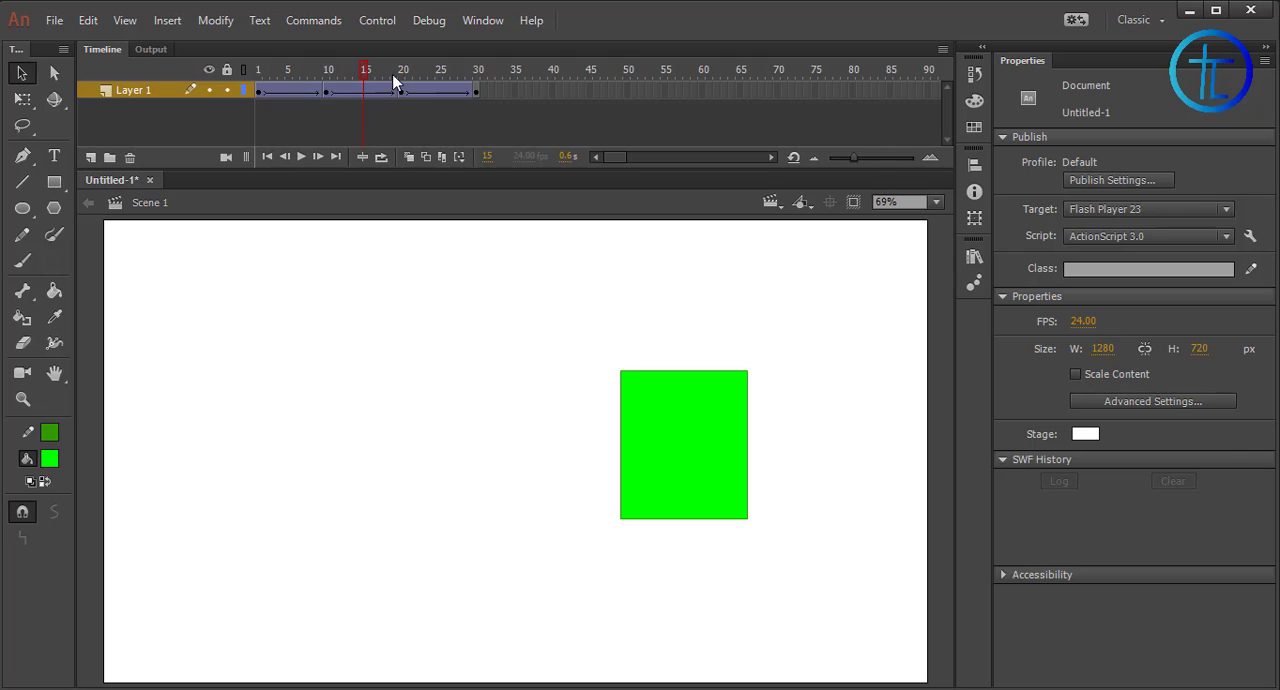
pyautogui.moveTo(358, 71)
pyautogui.mouseDown()
pyautogui.moveTo(427, 81)
pyautogui.moveTo(287, 83)
pyautogui.moveTo(364, 84)
pyautogui.mouseUp()
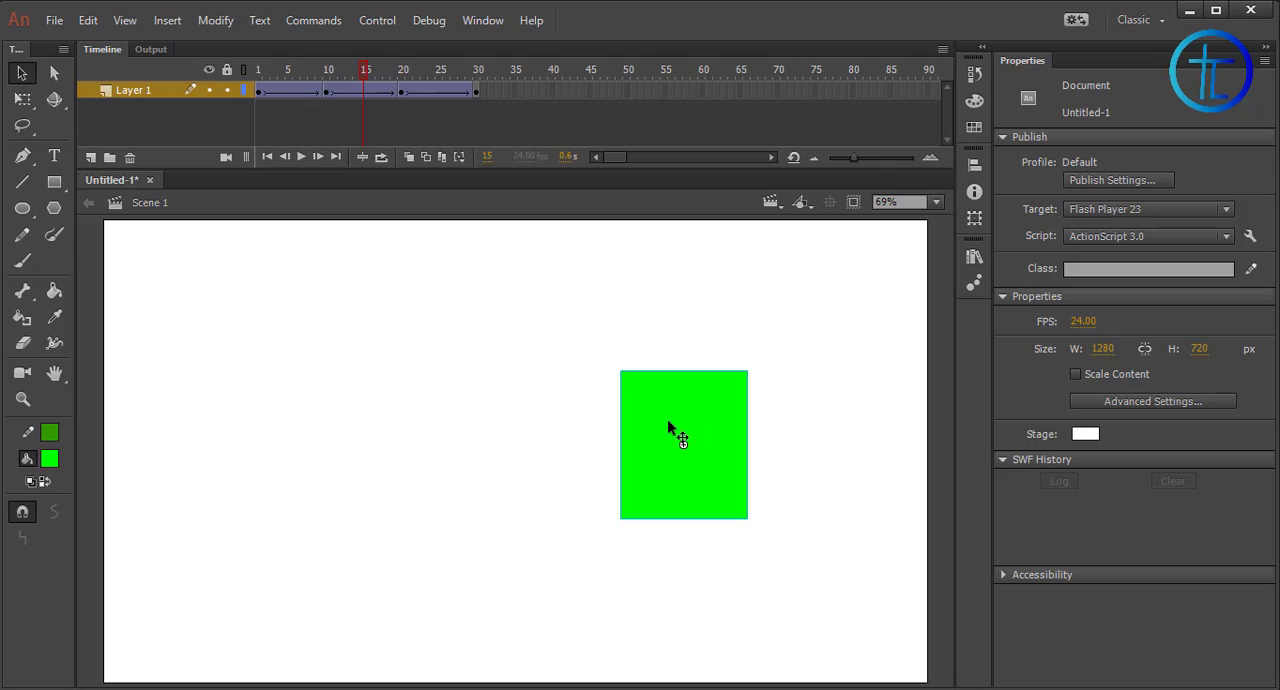
pyautogui.moveTo(671, 429); pyautogui.dragTo(310, 337)
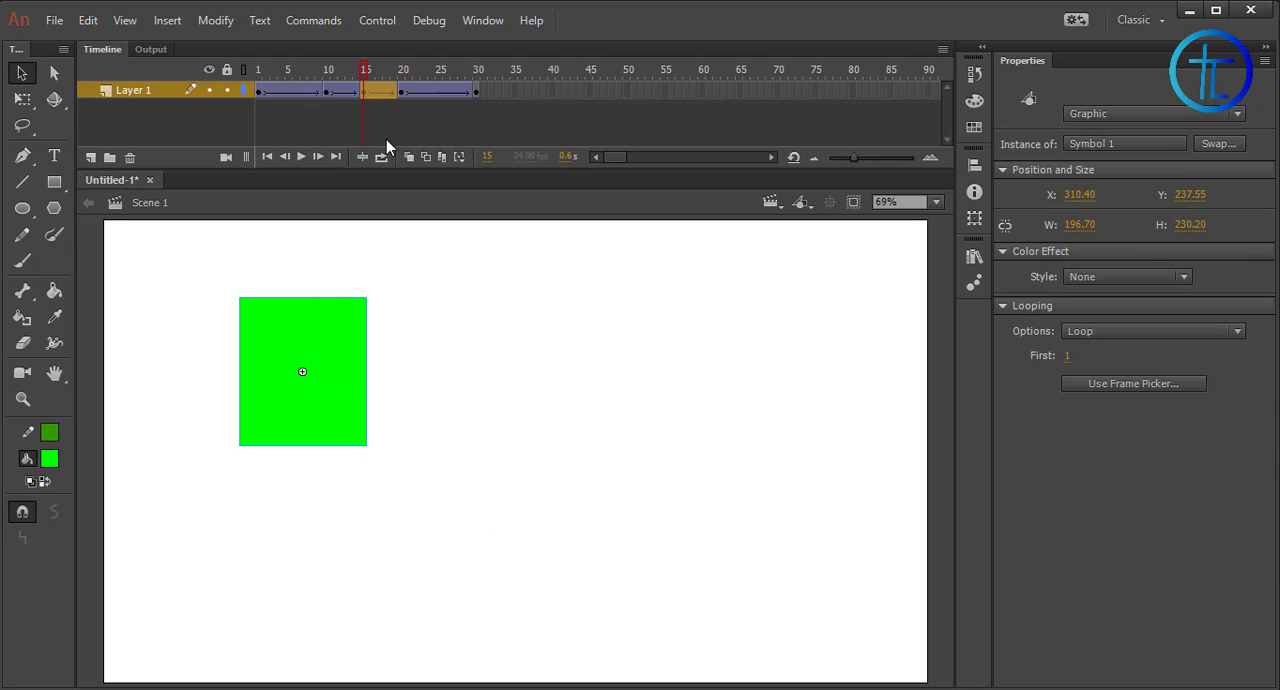
pyautogui.moveTo(364, 80); pyautogui.dragTo(296, 88)
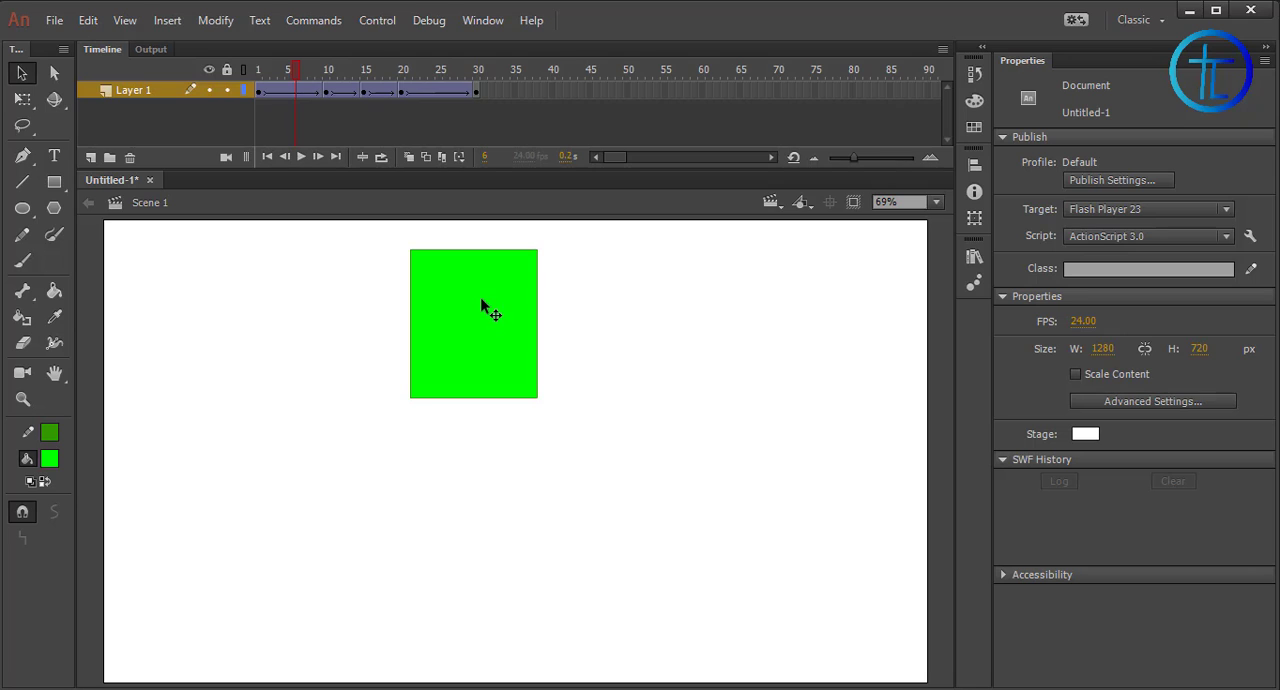
# Move the rectangle at frame 6 to the stage's lower-right corner, about X 1163, Y 595
pyautogui.moveTo(486, 308); pyautogui.dragTo(842, 573)
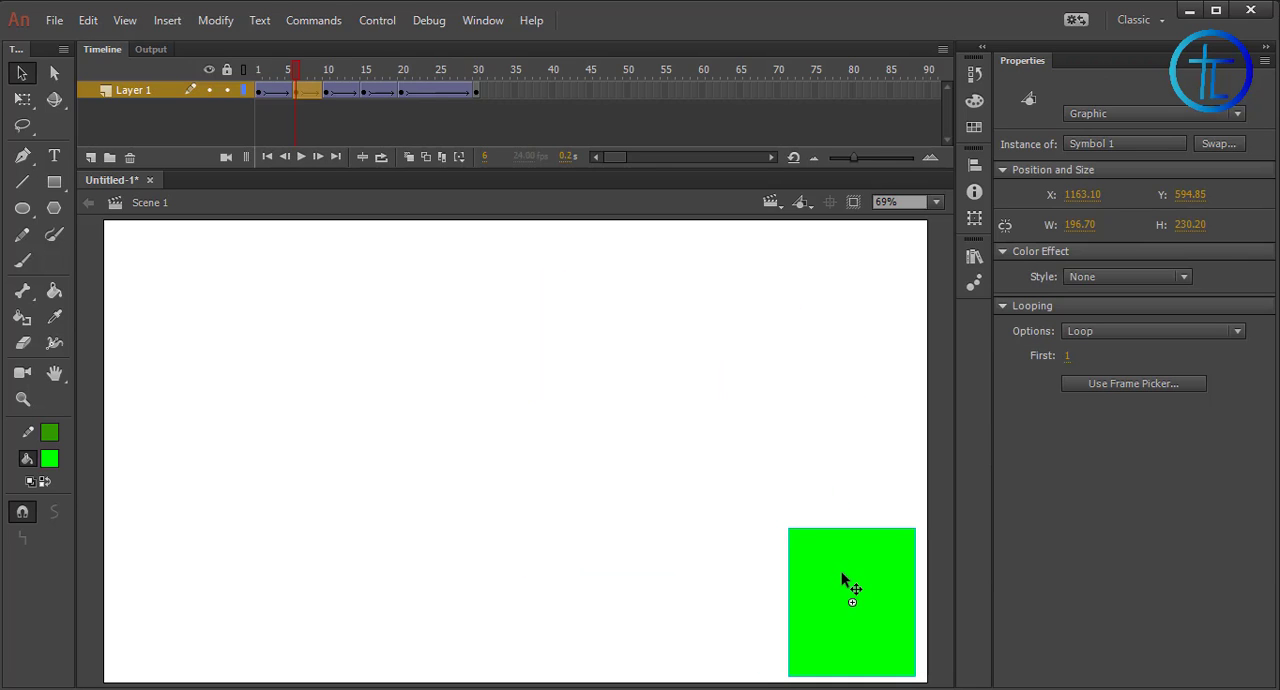
pyautogui.click(295, 82)
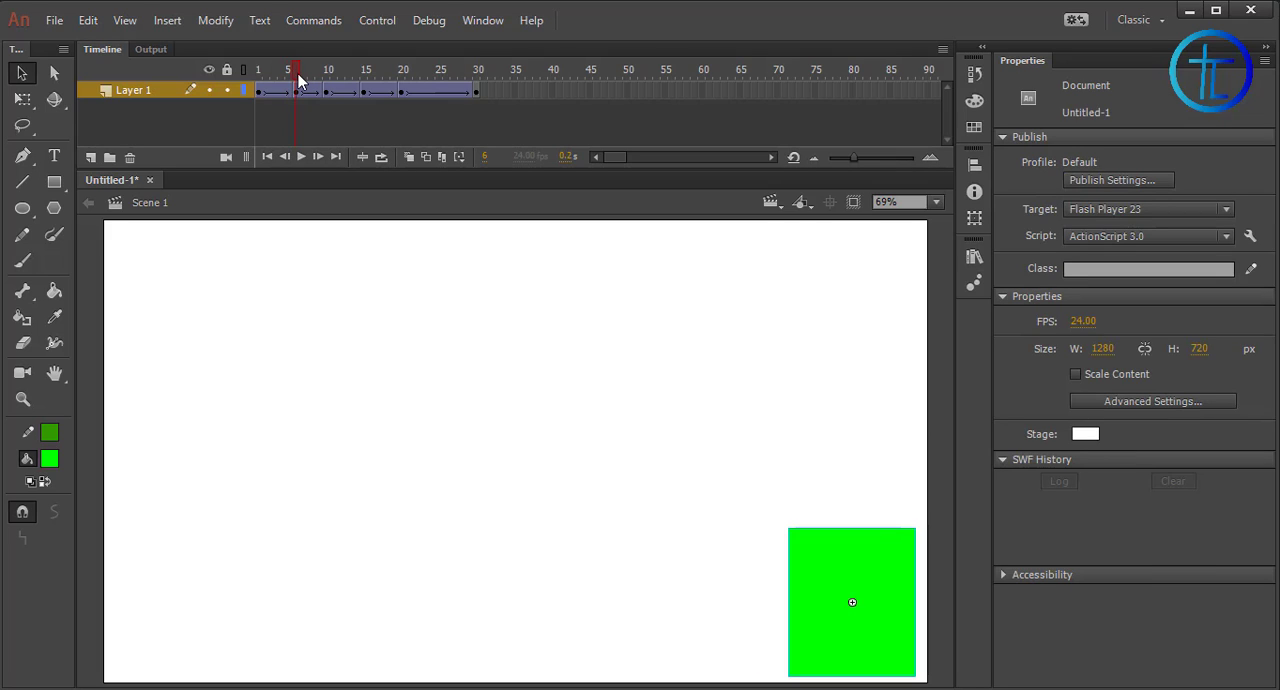
pyautogui.moveTo(300, 80)
pyautogui.mouseDown()
pyautogui.moveTo(256, 73)
pyautogui.moveTo(298, 79)
pyautogui.mouseUp()
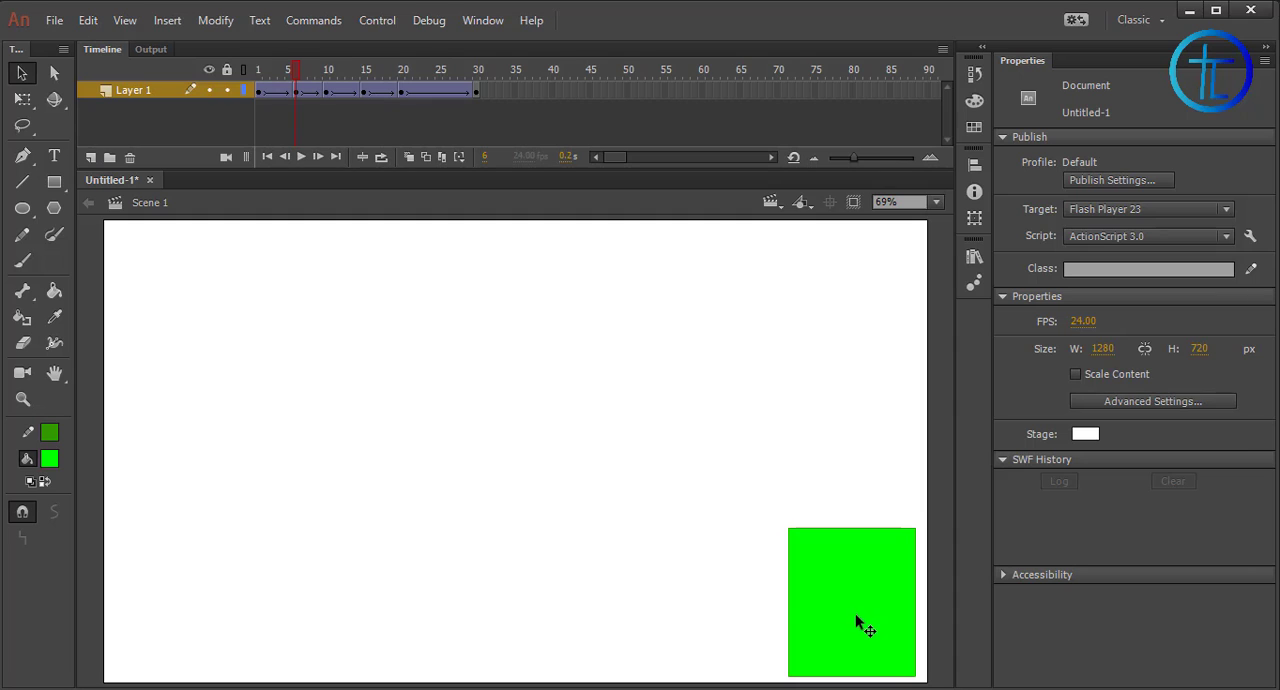
# Move the rectangle at frame 6 near the stage's centre and play the animation from frame 1
pyautogui.moveTo(857, 614); pyautogui.dragTo(521, 483)
pyautogui.moveTo(293, 67); pyautogui.dragTo(242, 68)
pyautogui.click(297, 156)
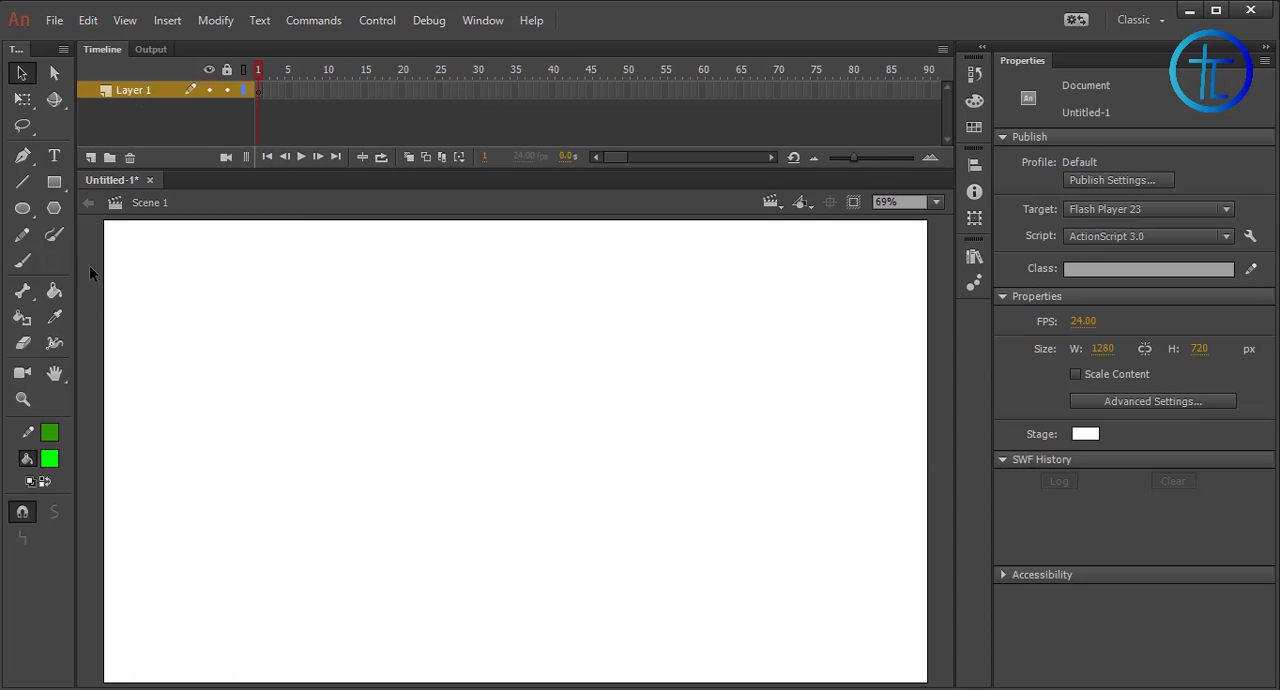
# Draw a green circle about 158 px wide in the stage's upper half at frame 1 and extend Layer 1 to frame 30
pyautogui.click(22, 208)
pyautogui.moveTo(411, 295); pyautogui.dragTo(513, 397)
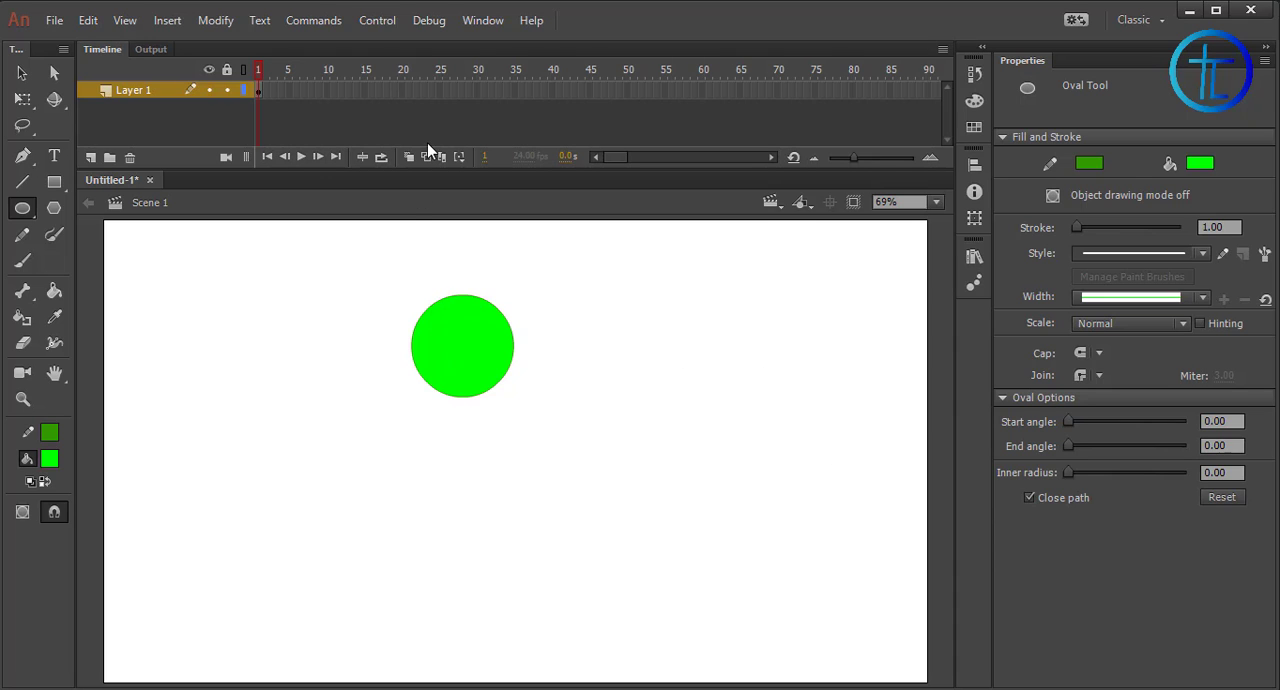
pyautogui.click(478, 94)
pyautogui.rightClick(478, 94)
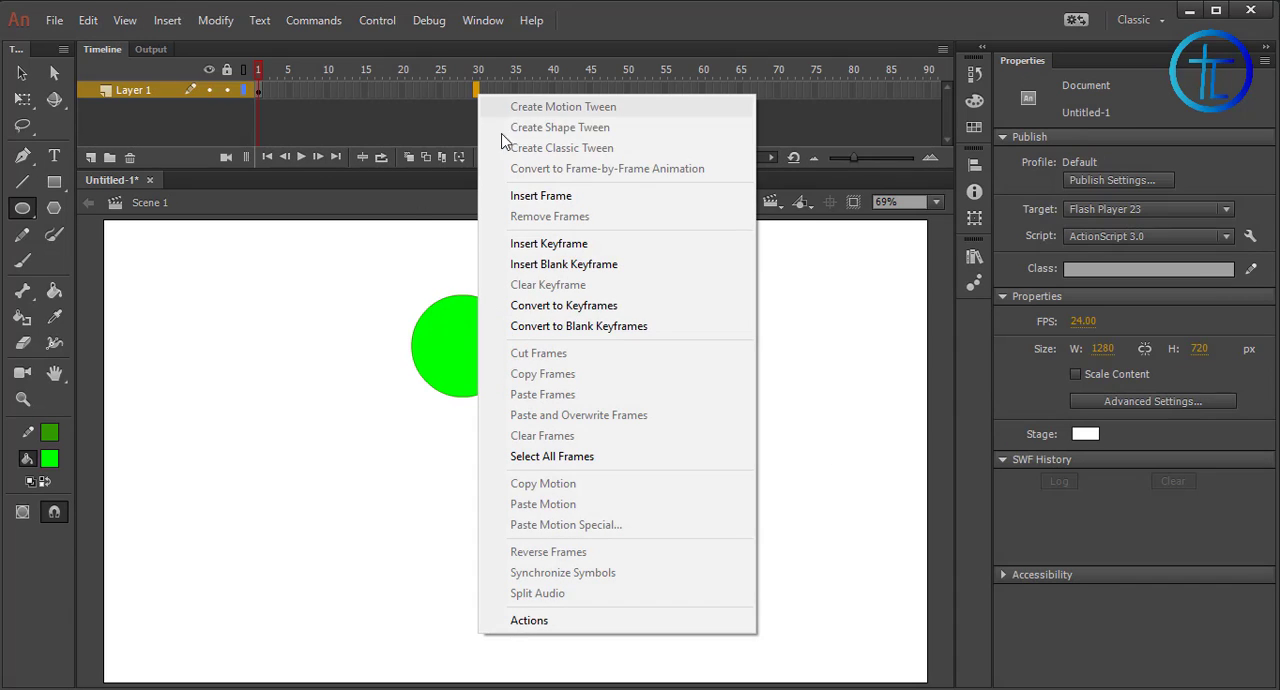
pyautogui.click(500, 194)
pyautogui.moveTo(478, 70); pyautogui.dragTo(401, 72)
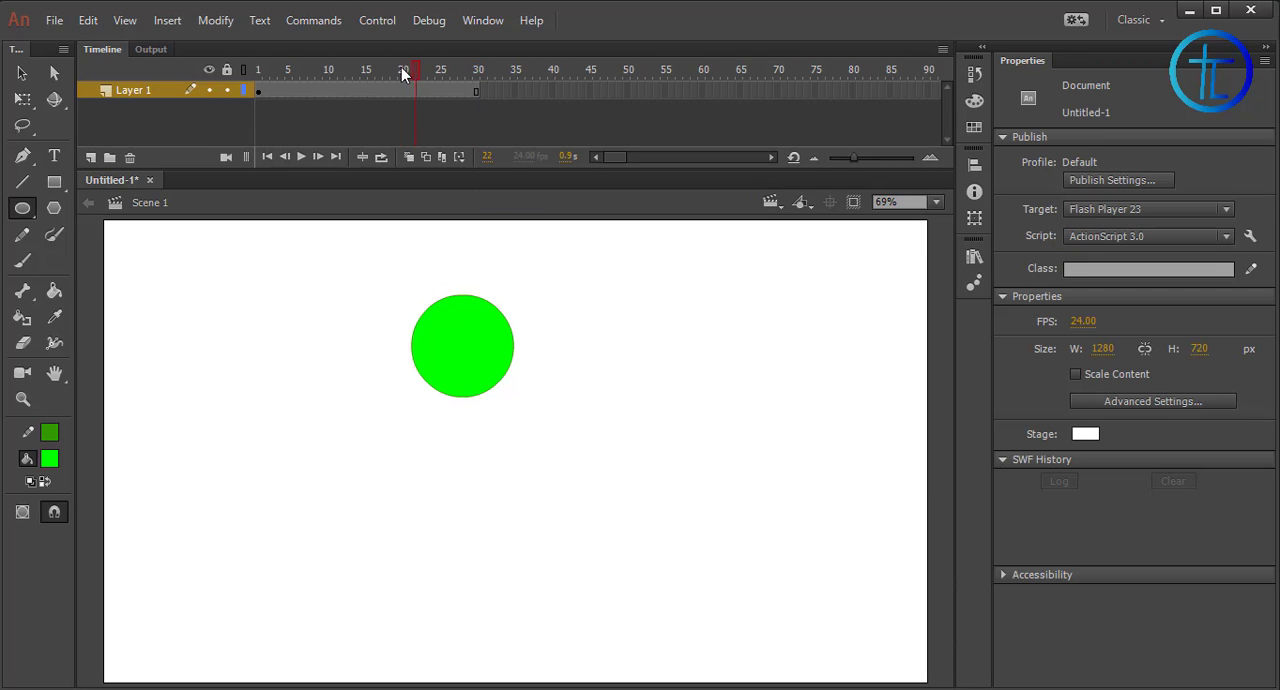
# Convert the whole circle, including its outline, to a graphic symbol
pyautogui.click(22, 73)
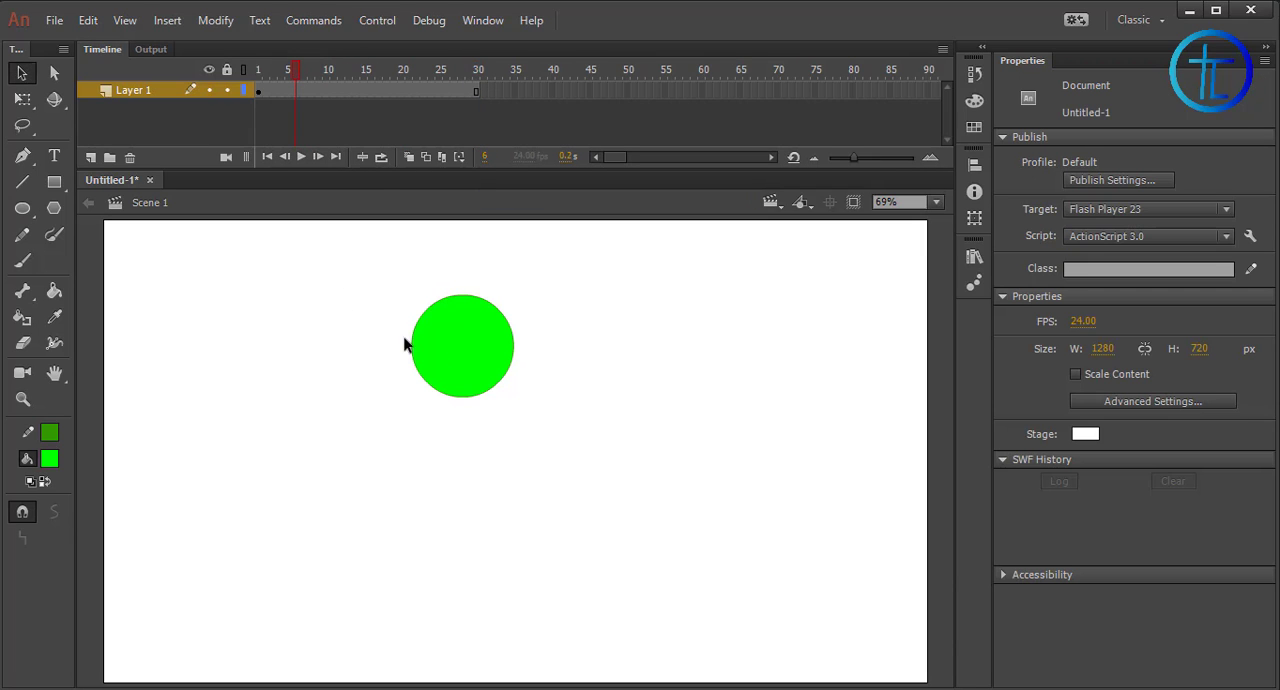
pyautogui.moveTo(411, 264); pyautogui.dragTo(700, 530)
pyautogui.rightClick(468, 361)
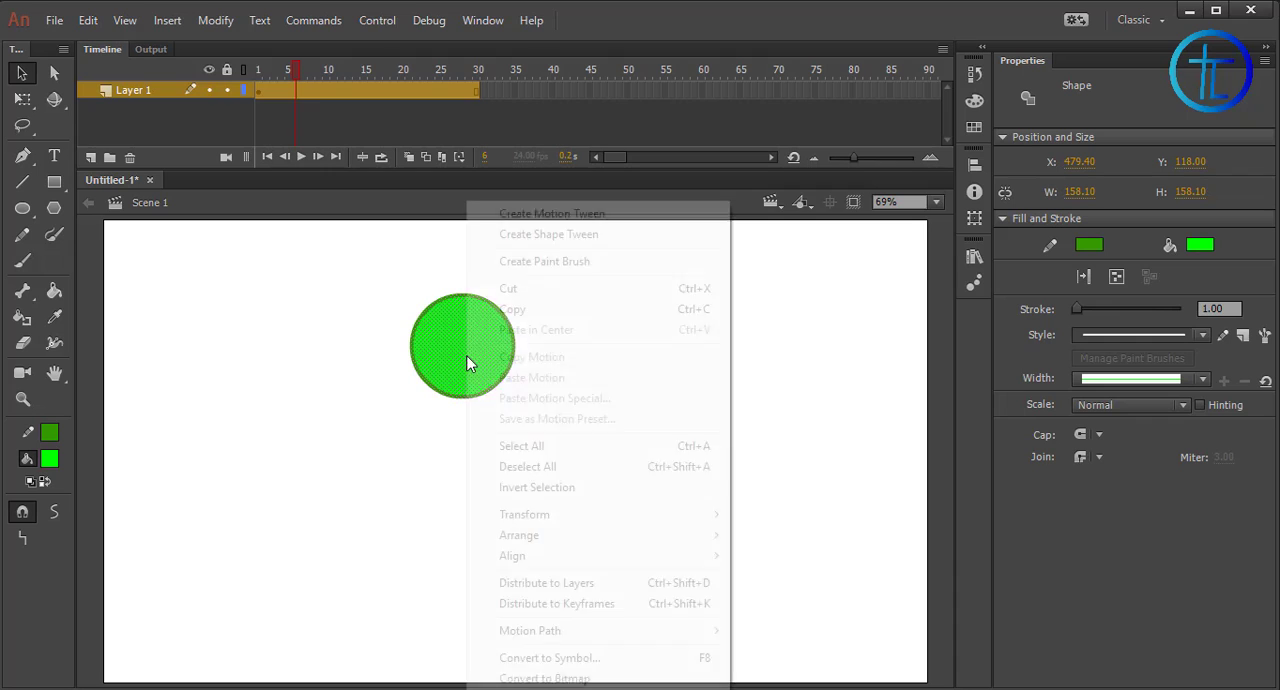
pyautogui.click(548, 657)
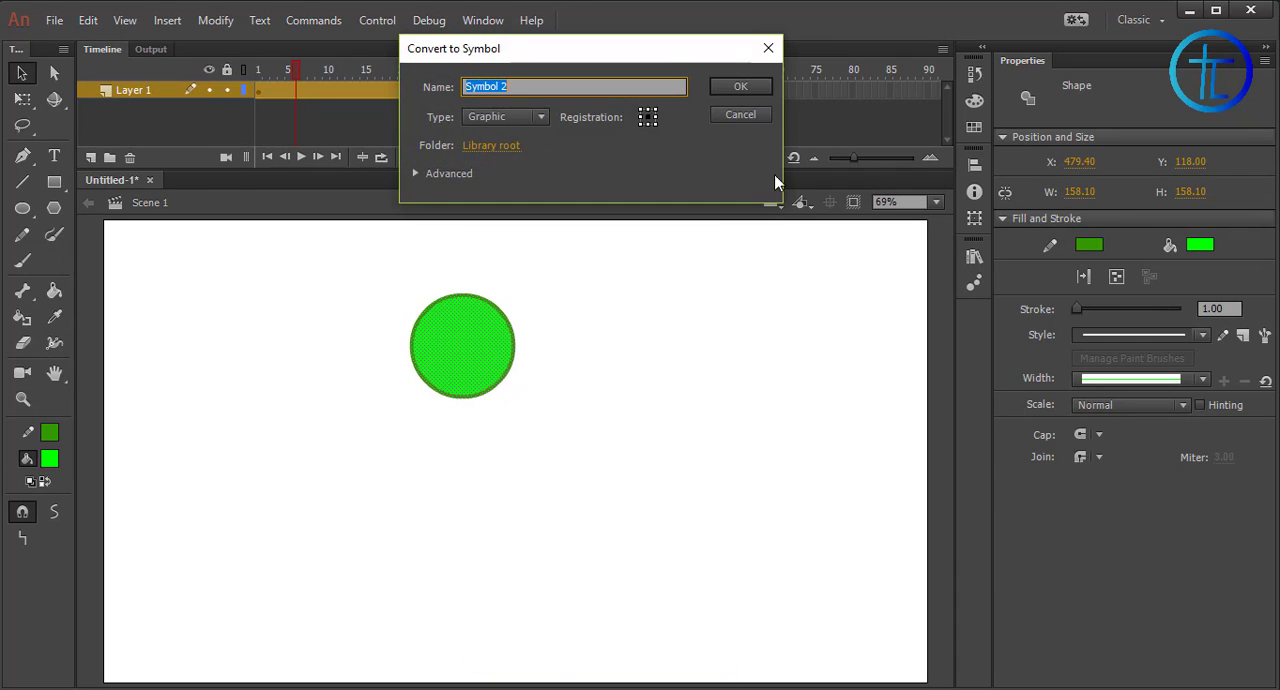
pyautogui.click(746, 88)
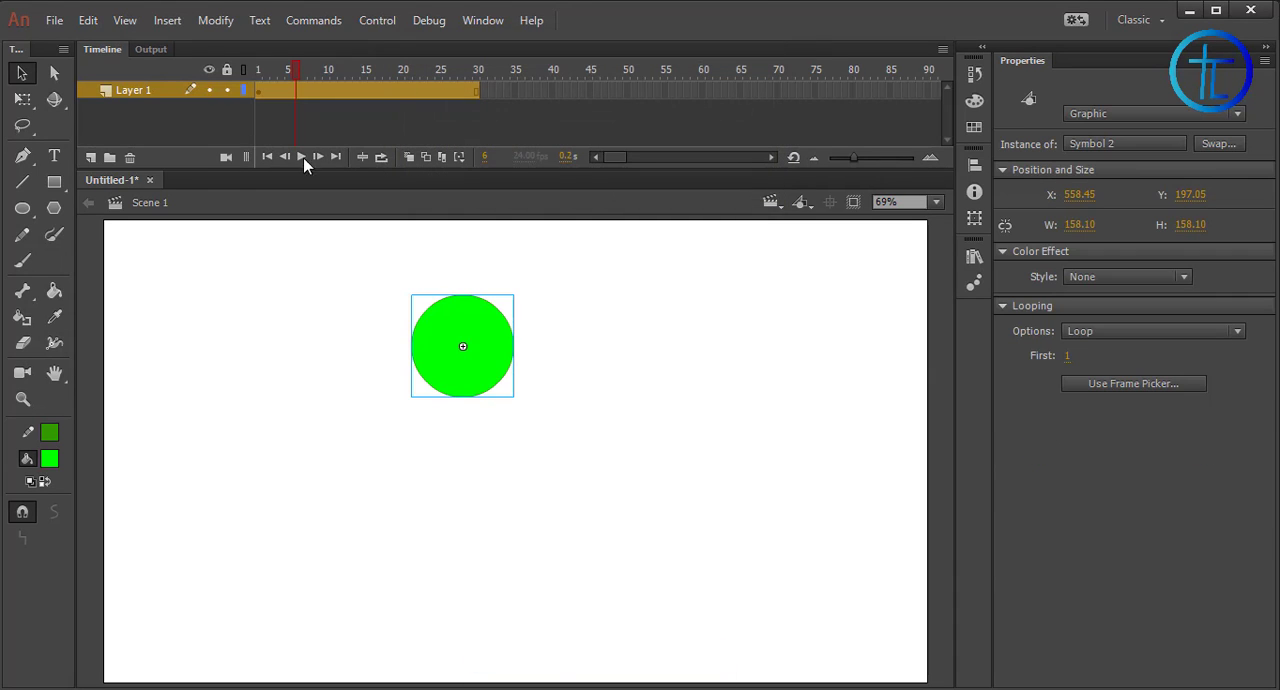
# Add a new layer above Layer 1, insert a frame at its frame 30, and return to frame 1
pyautogui.click(91, 158)
pyautogui.click(476, 92)
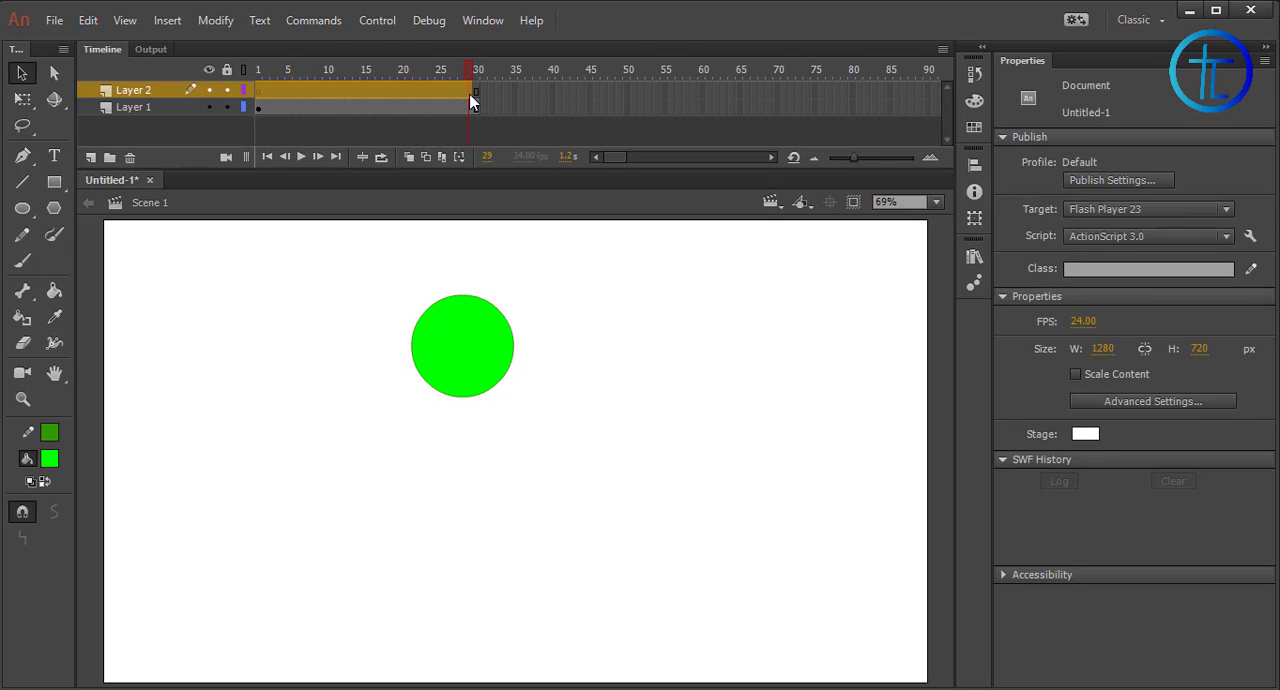
pyautogui.rightClick(475, 94)
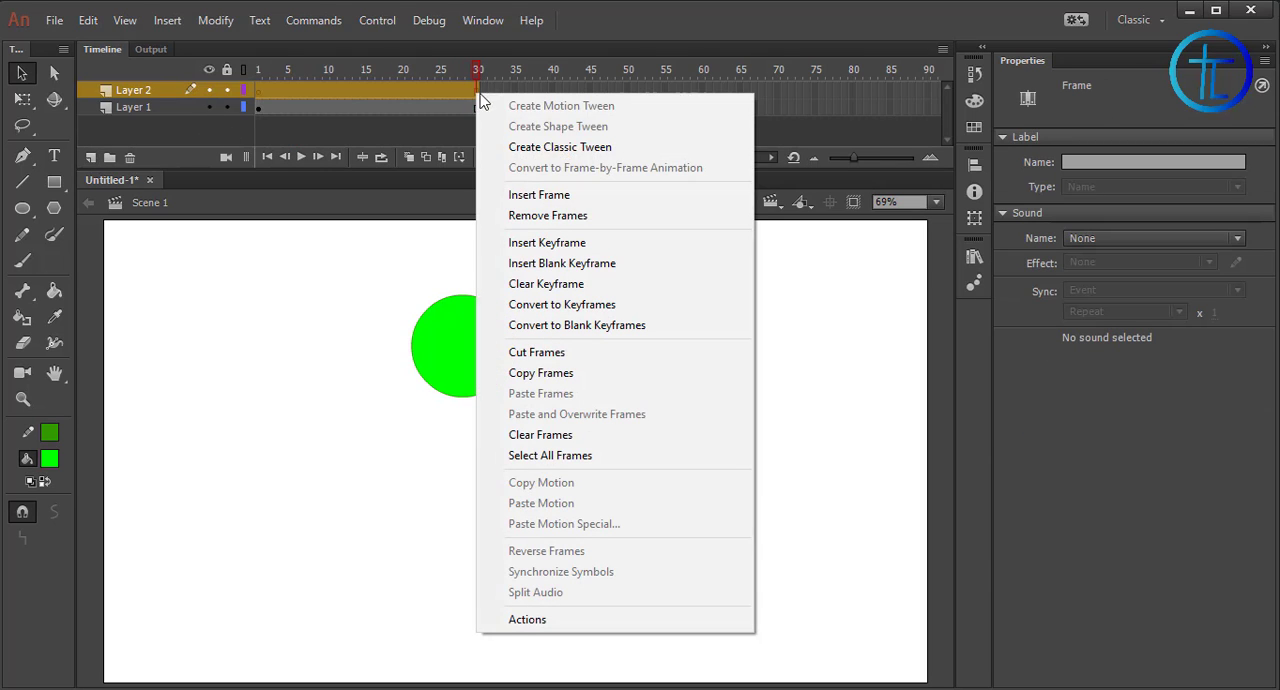
pyautogui.click(550, 195)
pyautogui.rightClick(382, 90)
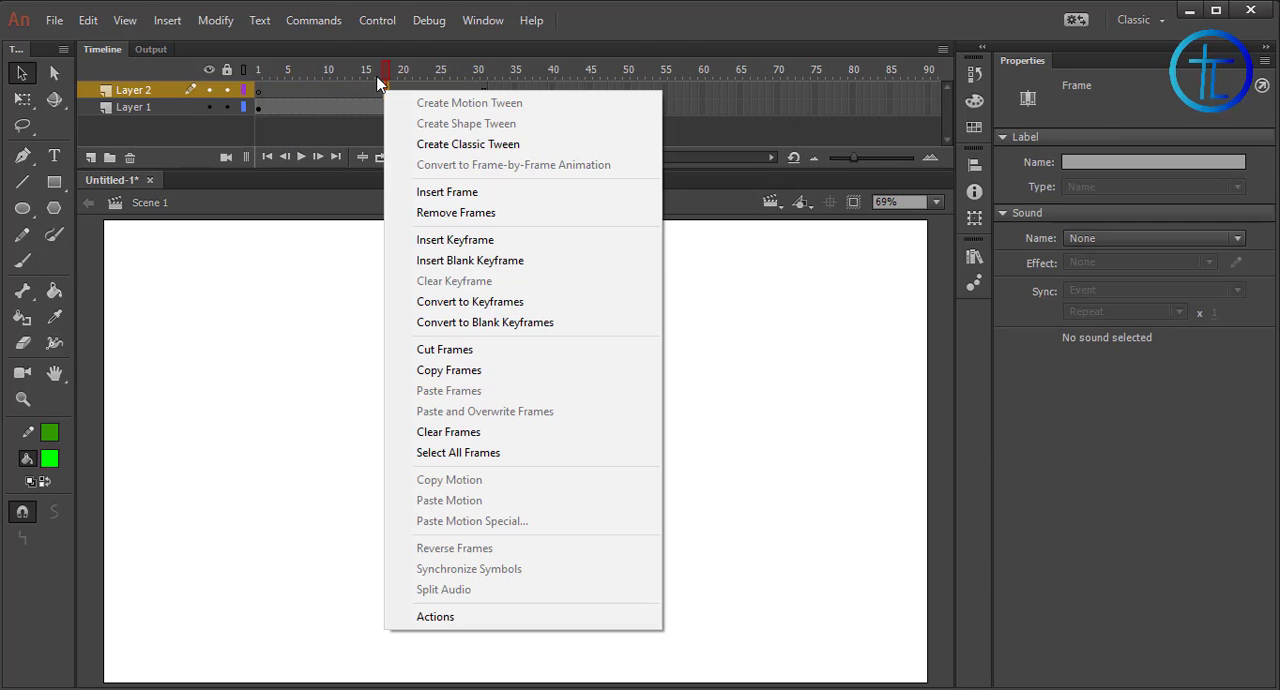
pyautogui.click(323, 72)
pyautogui.click(258, 72)
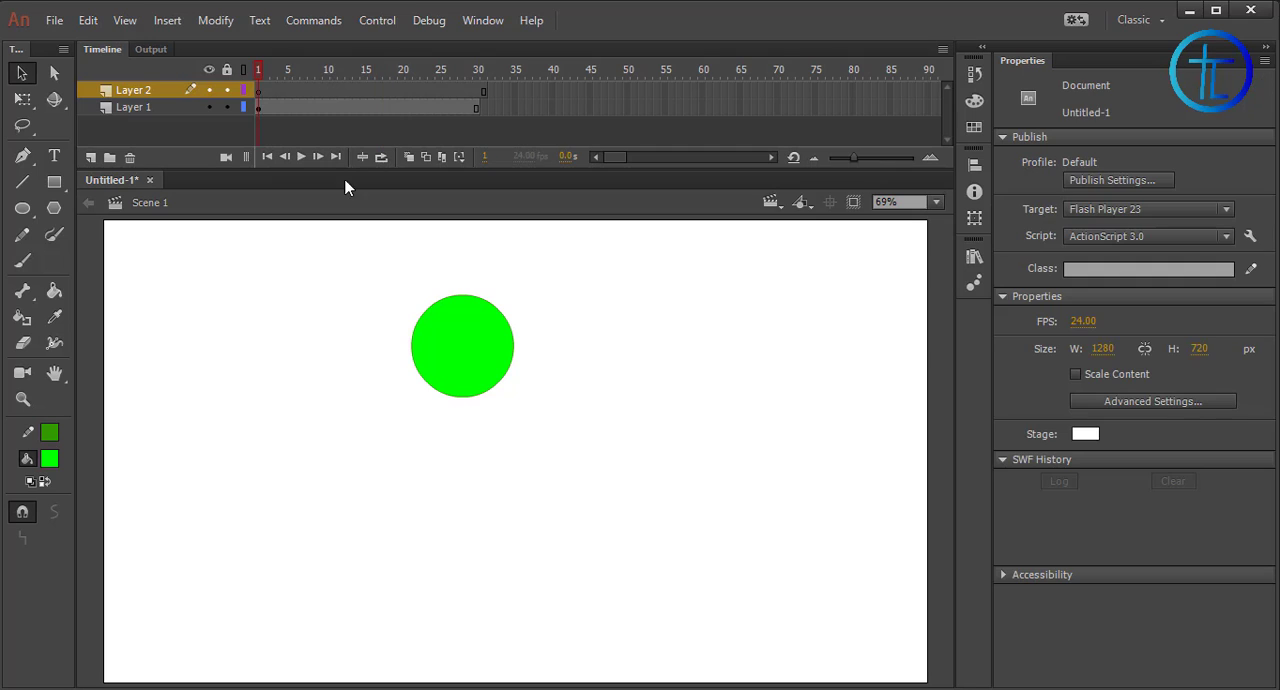
# Insert a keyframe at frame 15 of Layer 2 and draw a green rectangle there, below and to the right of the circle
pyautogui.moveTo(387, 303); pyautogui.dragTo(590, 469)
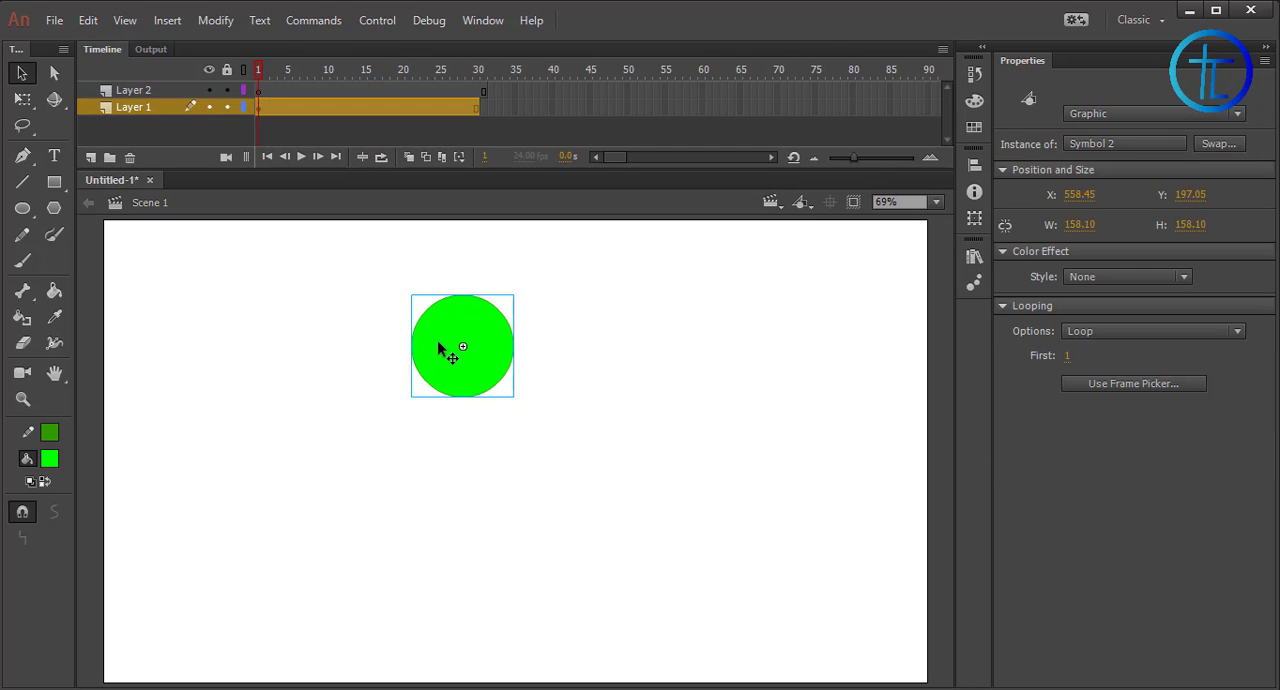
pyautogui.moveTo(257, 68); pyautogui.dragTo(311, 70)
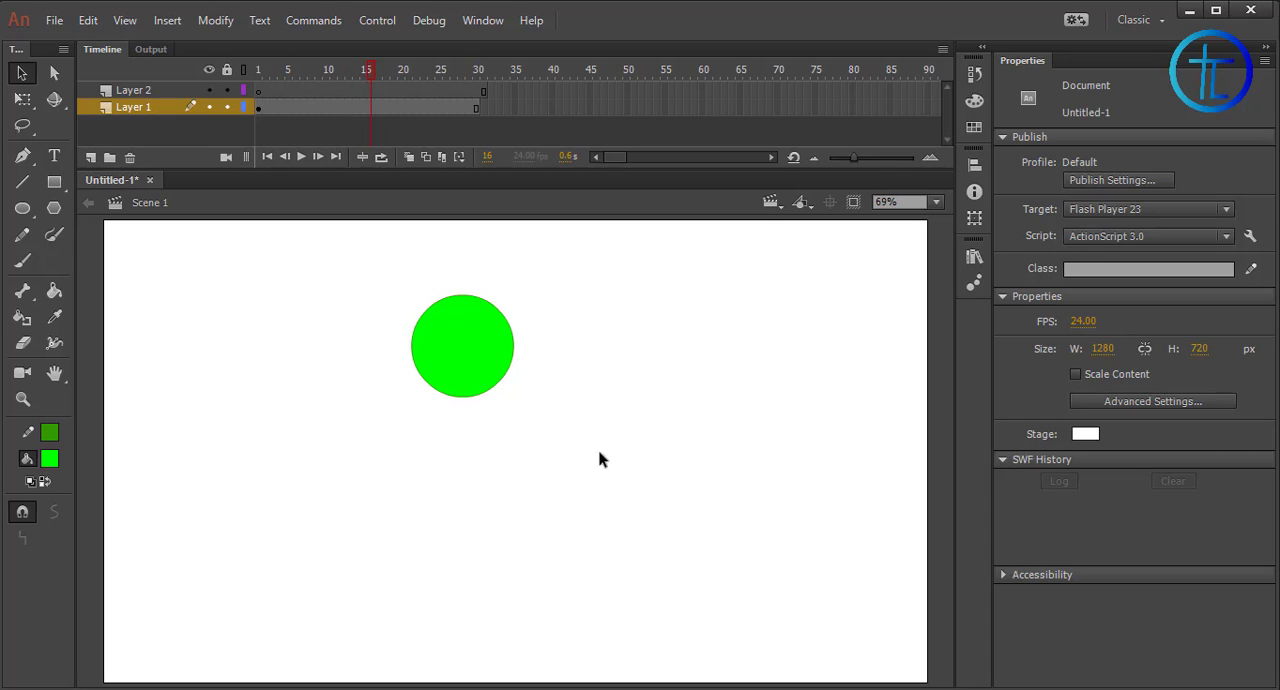
pyautogui.click(364, 90)
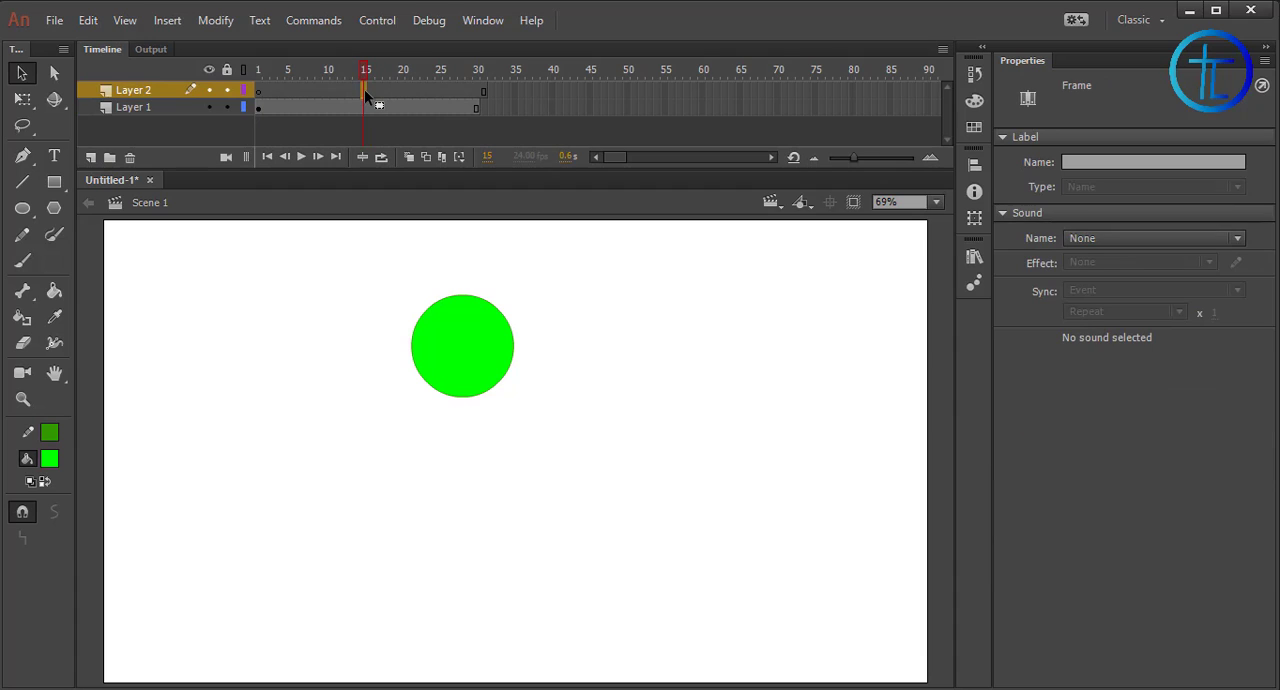
pyautogui.rightClick(363, 89)
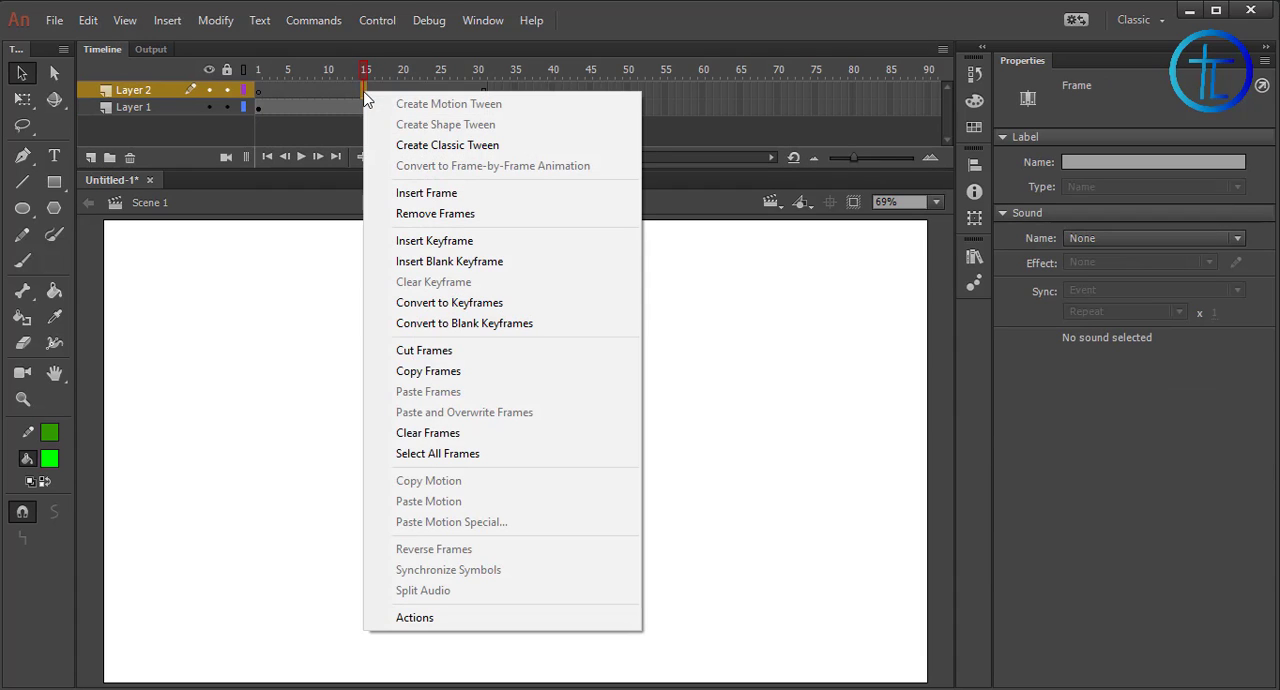
pyautogui.click(434, 241)
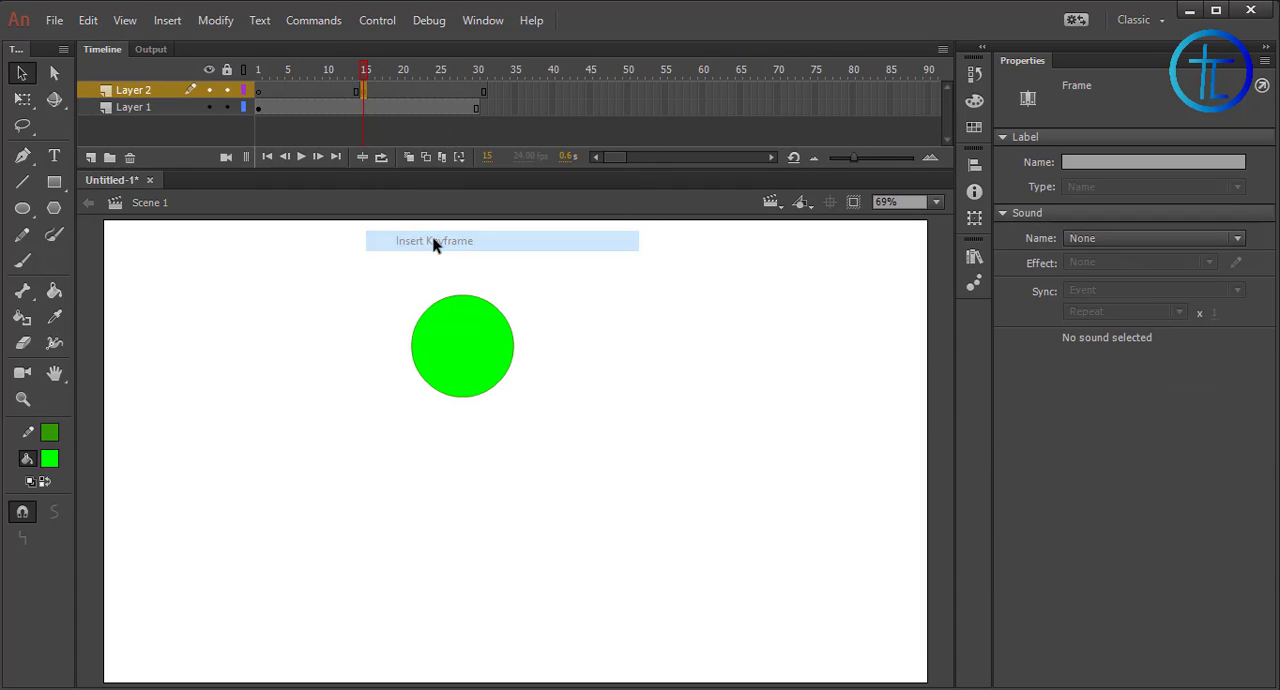
pyautogui.click(54, 181)
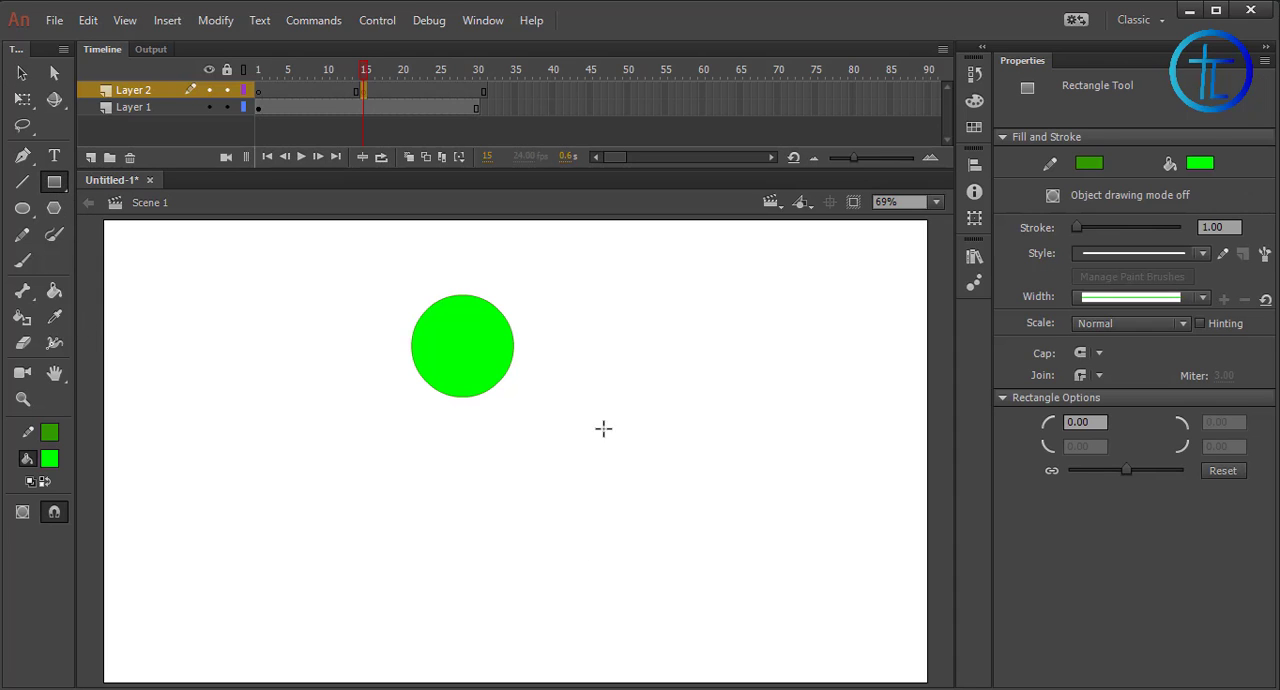
pyautogui.moveTo(588, 406); pyautogui.dragTo(736, 538)
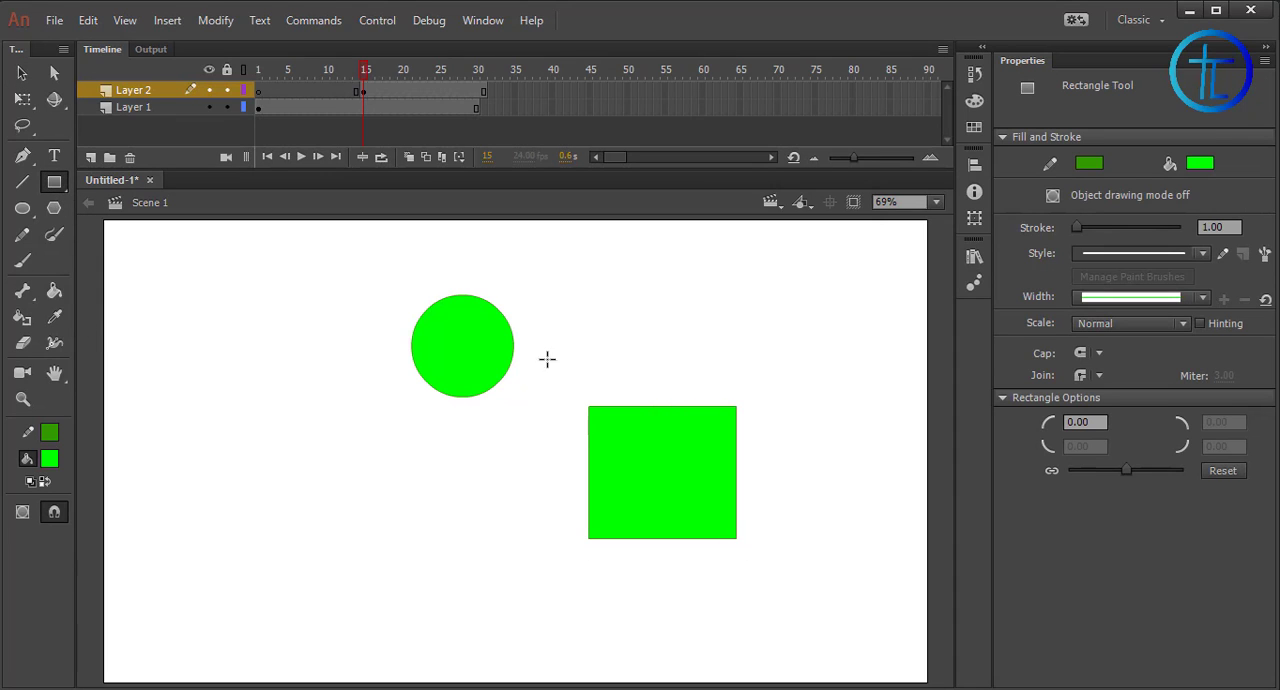
# Play the two-layer animation from frame 1 and scrub past frame 15 to frame 28
pyautogui.moveTo(365, 79); pyautogui.dragTo(295, 80)
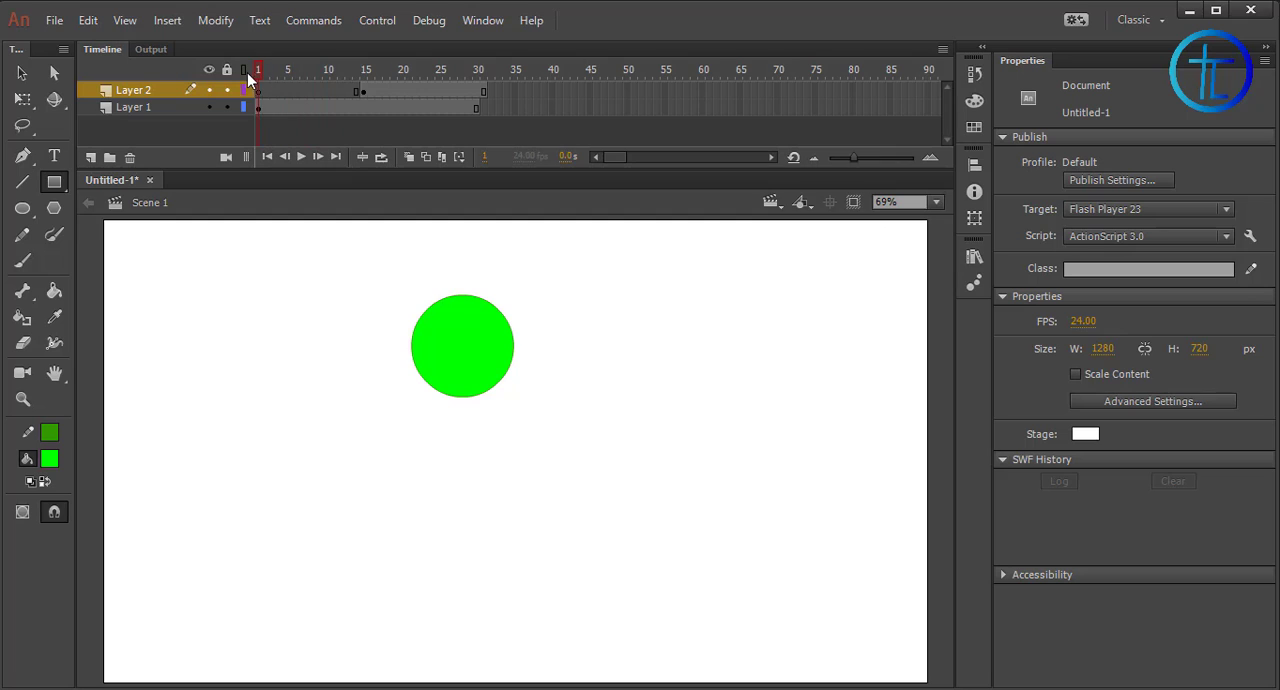
pyautogui.click(302, 158)
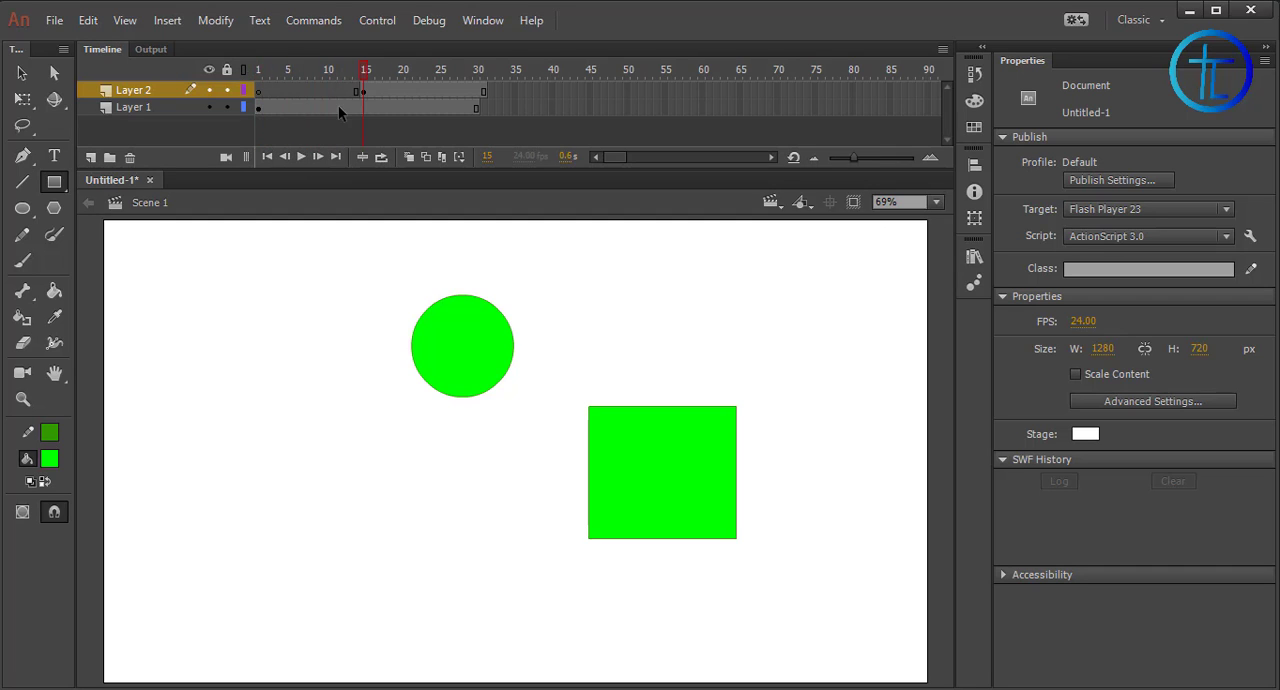
pyautogui.moveTo(363, 75)
pyautogui.mouseDown()
pyautogui.moveTo(352, 76)
pyautogui.moveTo(367, 74)
pyautogui.mouseUp()
pyautogui.moveTo(469, 101)
pyautogui.mouseDown()
pyautogui.moveTo(481, 108)
pyautogui.moveTo(462, 109)
pyautogui.mouseUp()
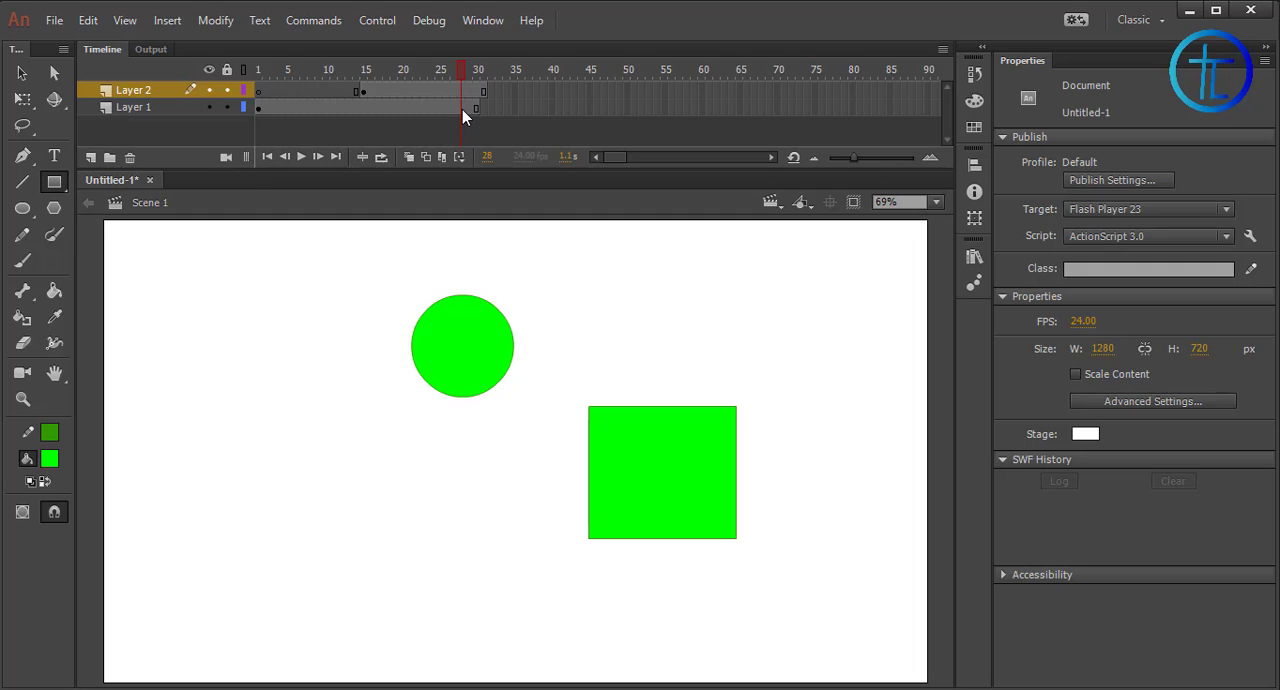